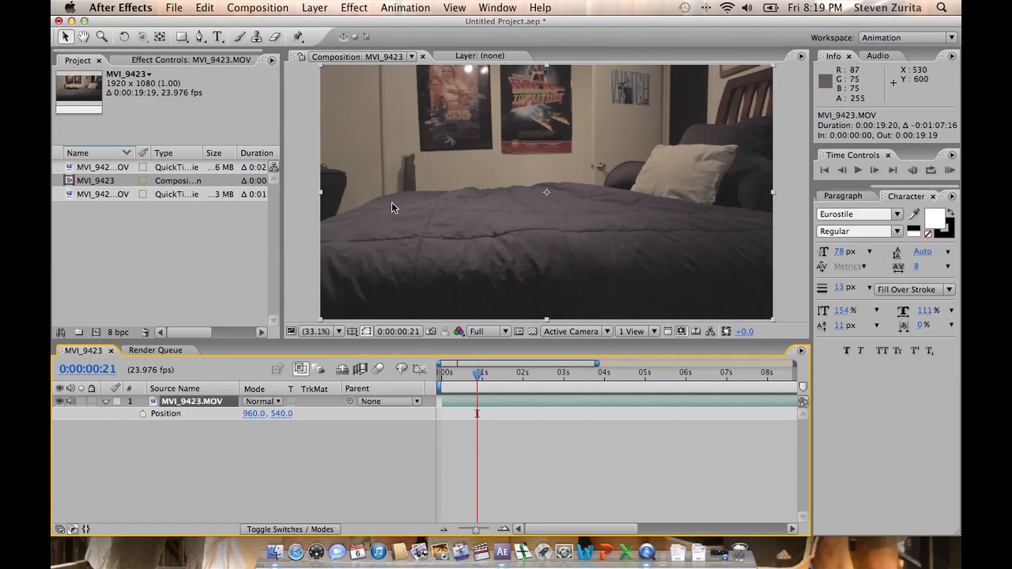
Split the MVI_9423.MOV layer at 0:00:04:07, separating the empty-bed section from the rest of the clip.
key(semicolon)
click(597, 380)
drag(597, 380, 518, 374)
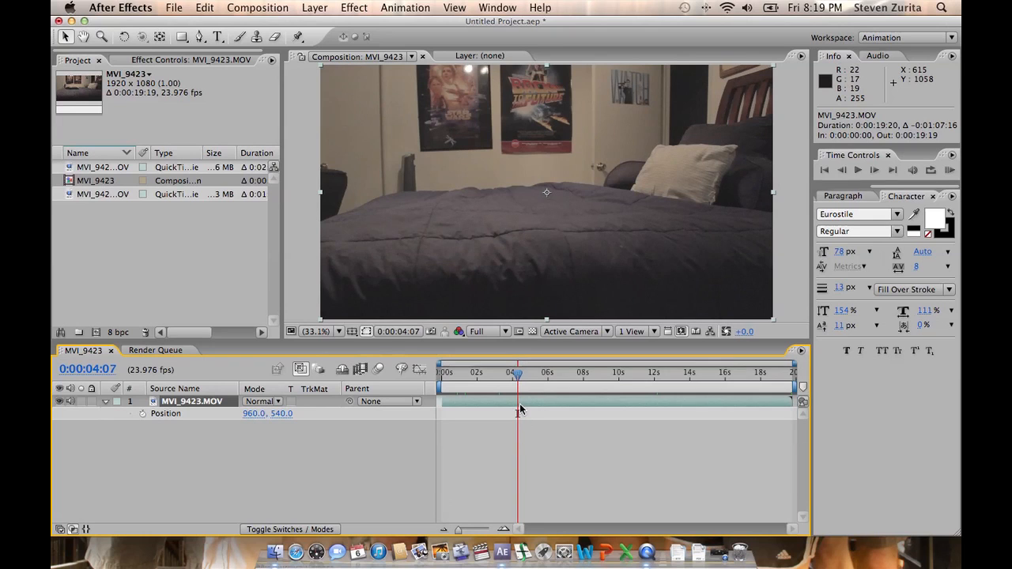
click(204, 7)
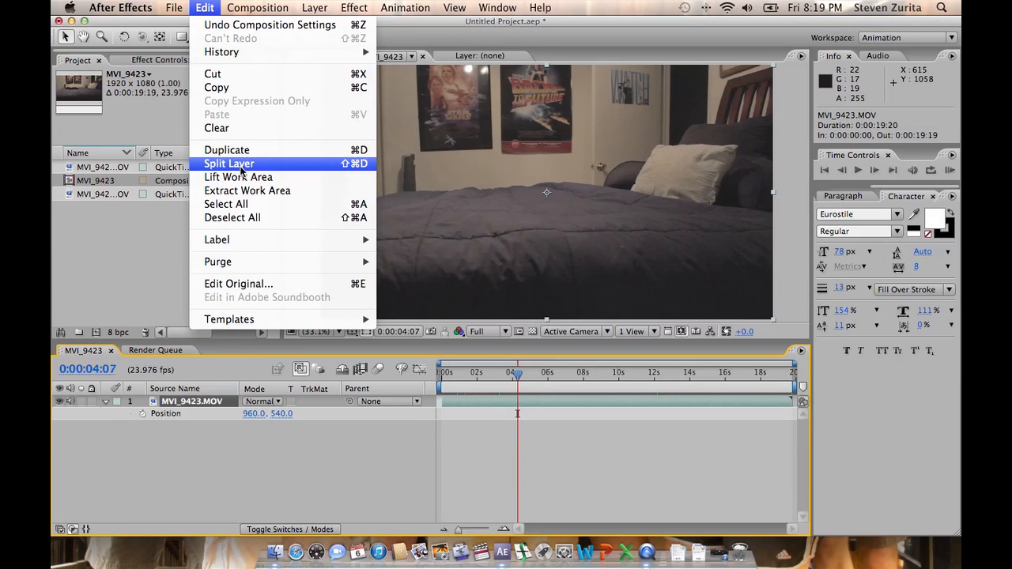
click(241, 164)
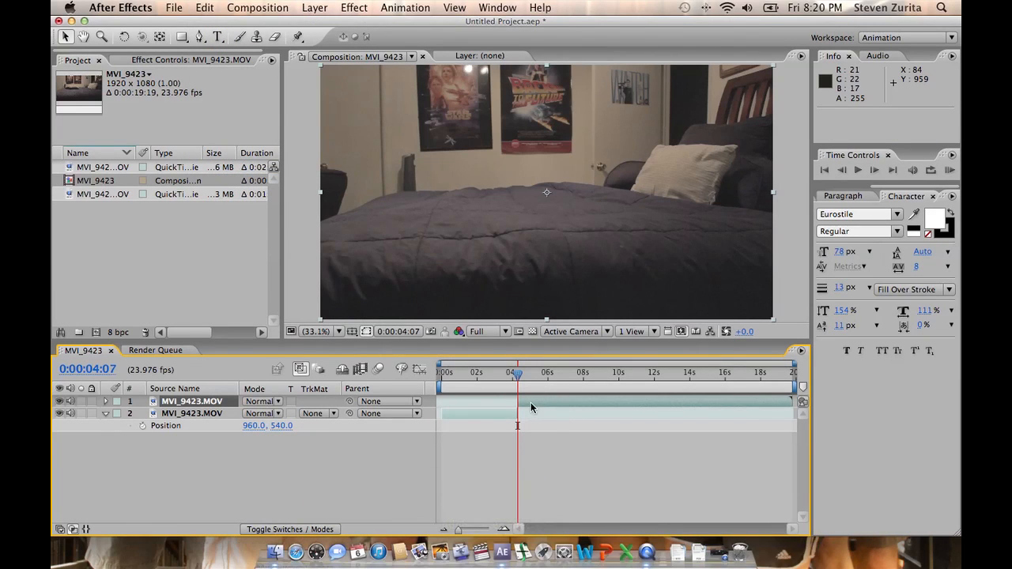
Rename the layer holding the clip's first section, which ends at the split, as Plate.
click(491, 414)
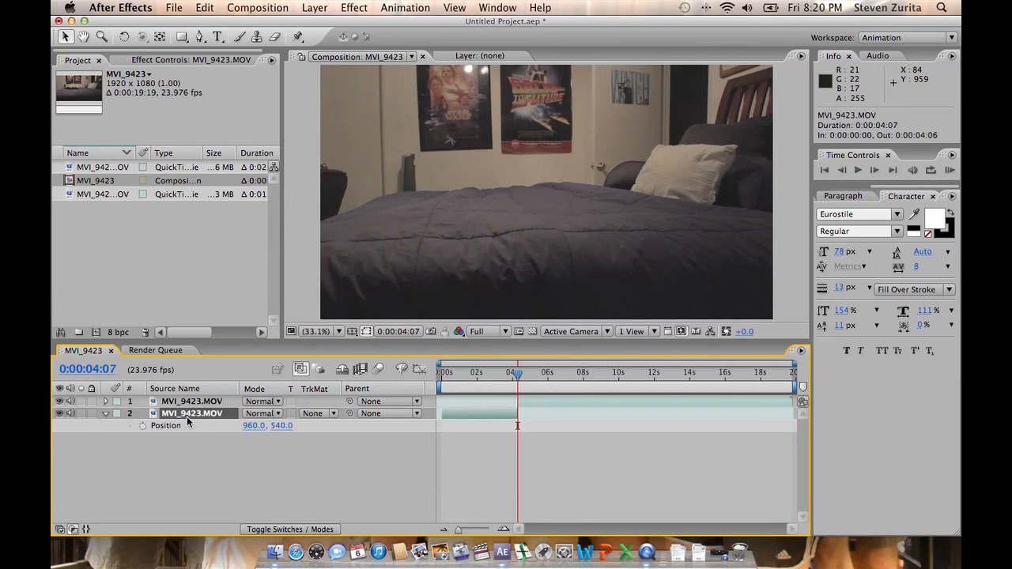
key(Return)
text(Plat)
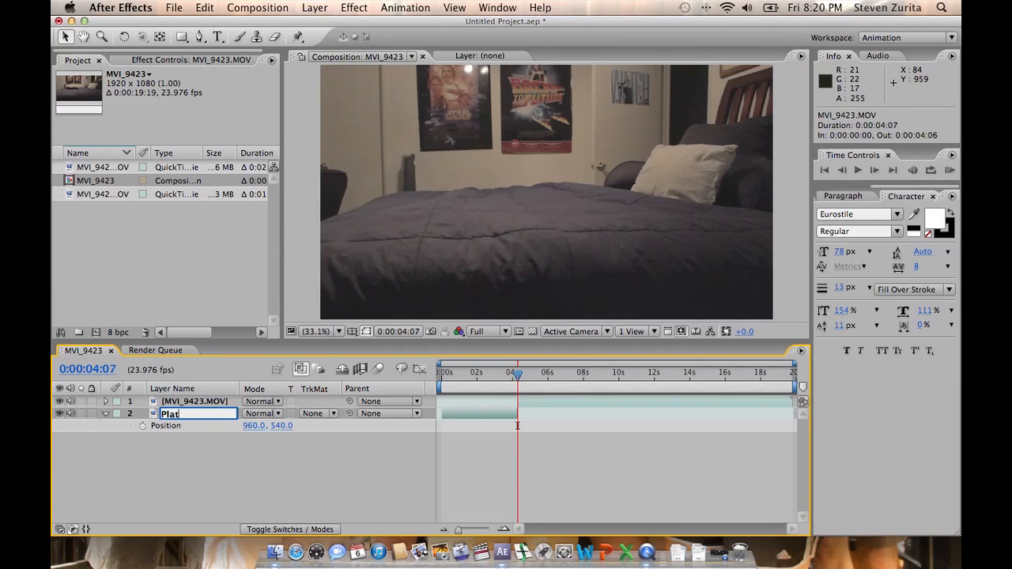
text(e)
key(Return)
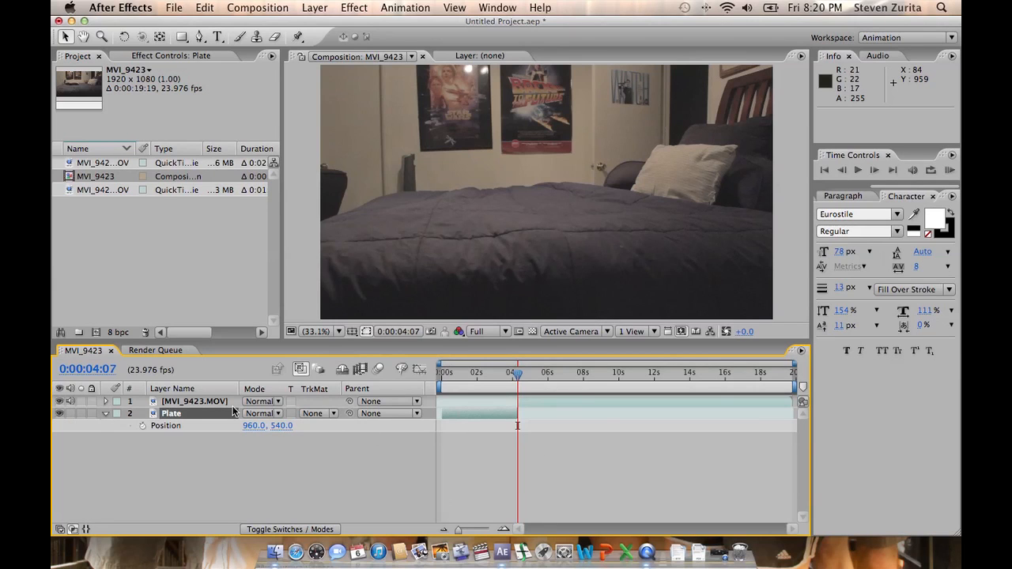
Move the Plate layer to the top of the layer stack and rename the other clip section Pillow.
drag(191, 413, 191, 397)
click(191, 427)
key(Return)
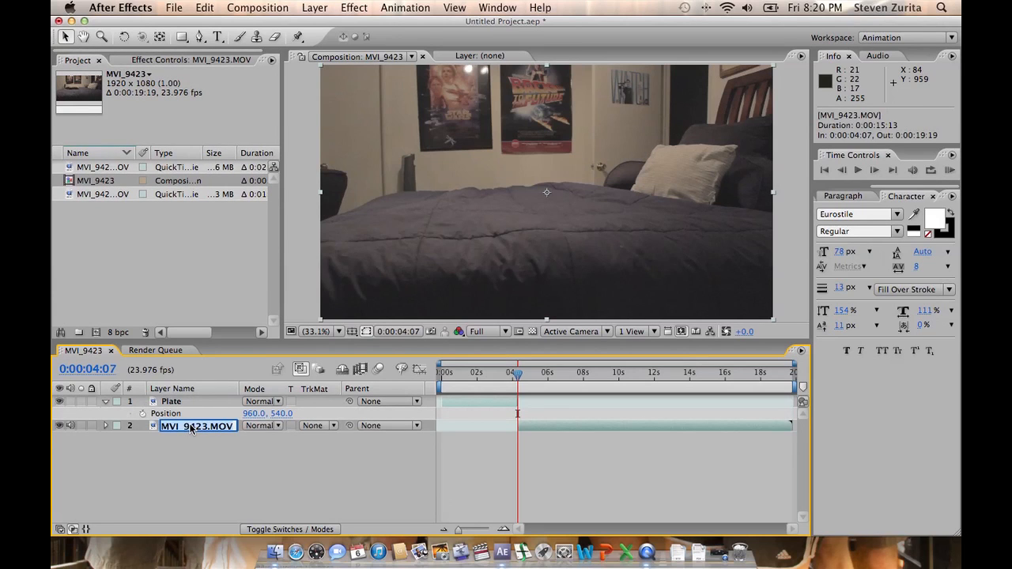
text(Pl)
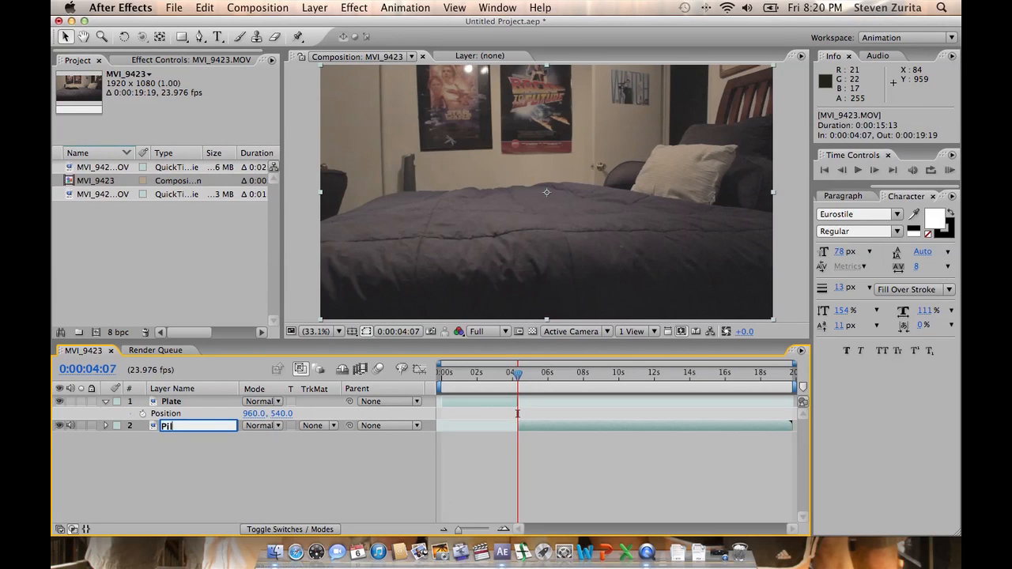
key(Return)
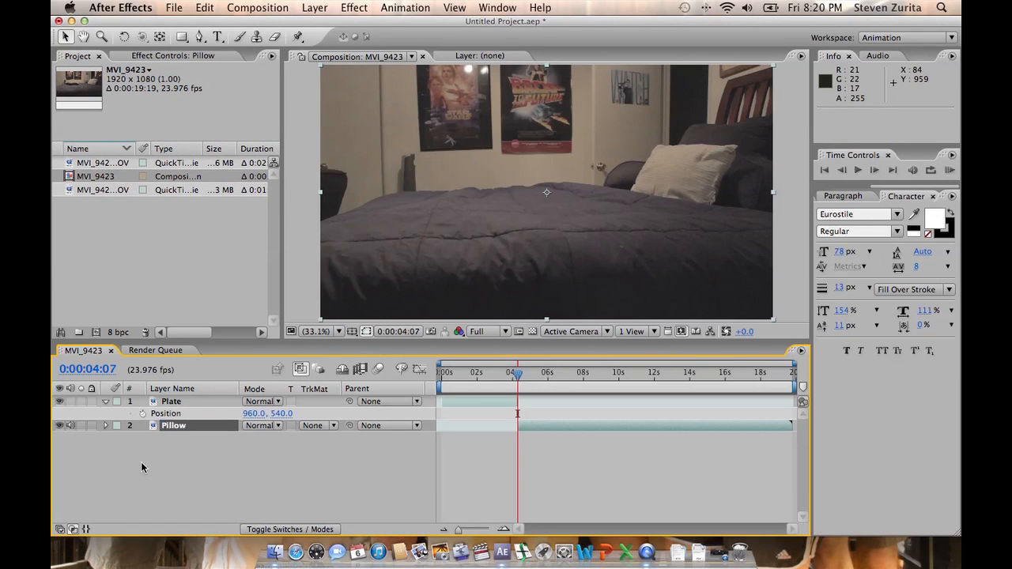
Change the Plate layer's label colour to Green.
click(202, 399)
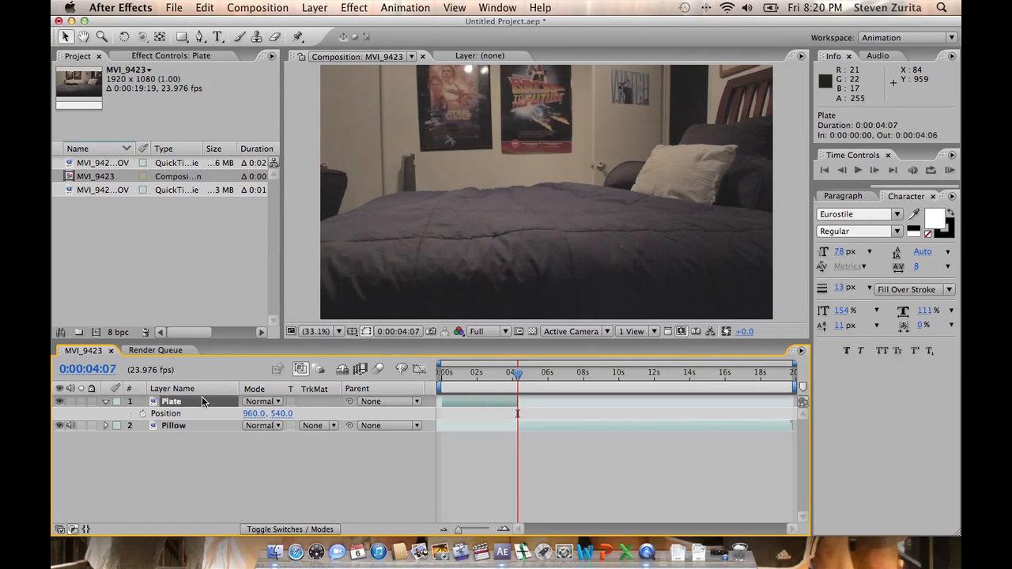
click(118, 402)
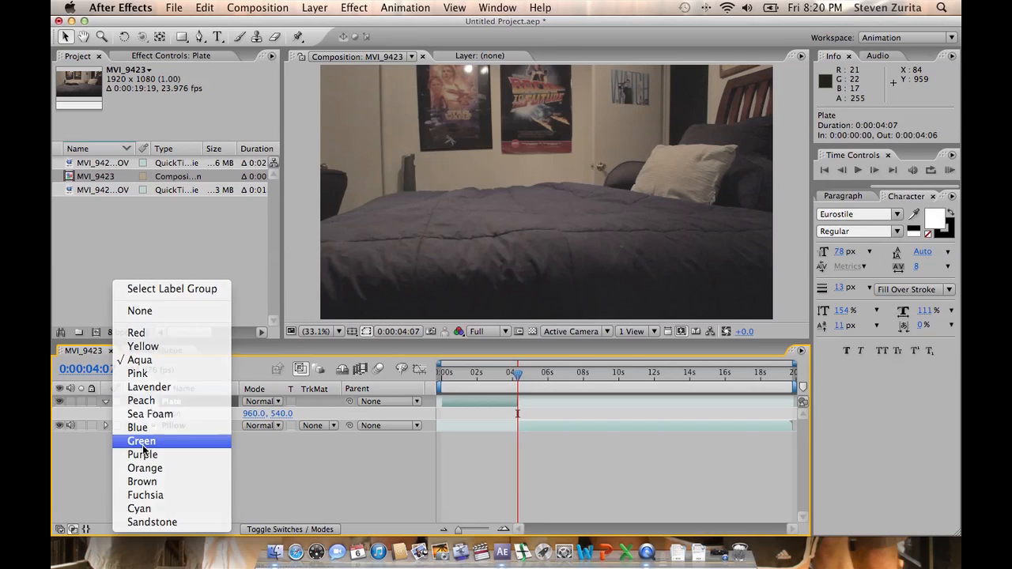
click(139, 440)
Align the start of Plate with the start of Pillow and shift both layers to begin at 0:00:00:00.
drag(484, 405, 561, 406)
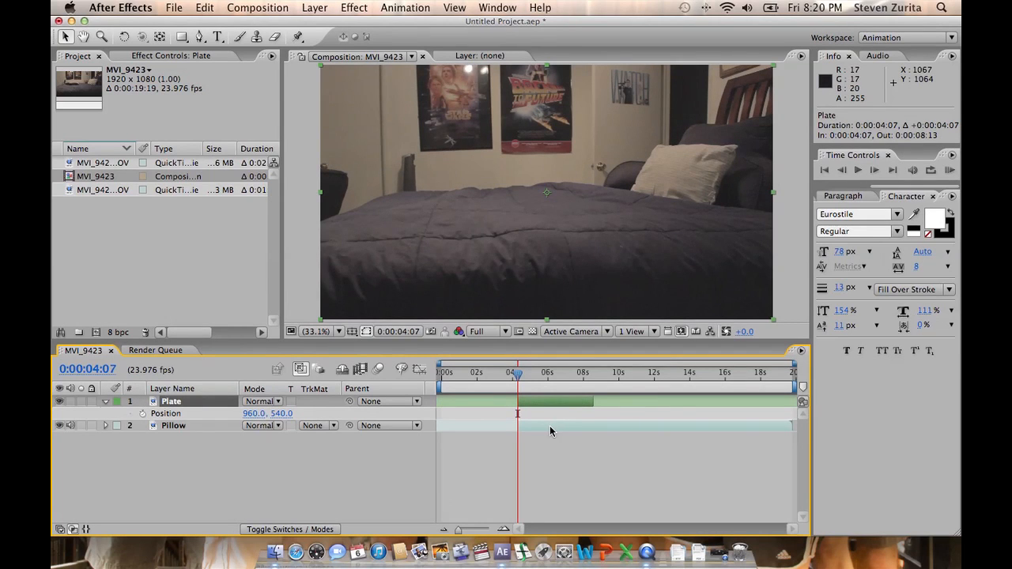
shift+click(552, 431)
drag(532, 408, 512, 409)
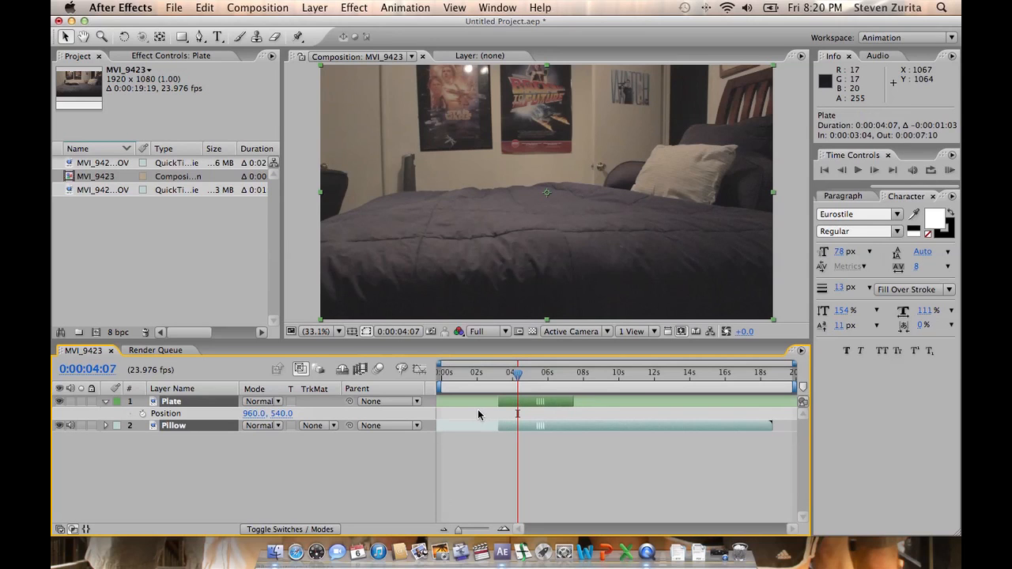
key(alt+Home)
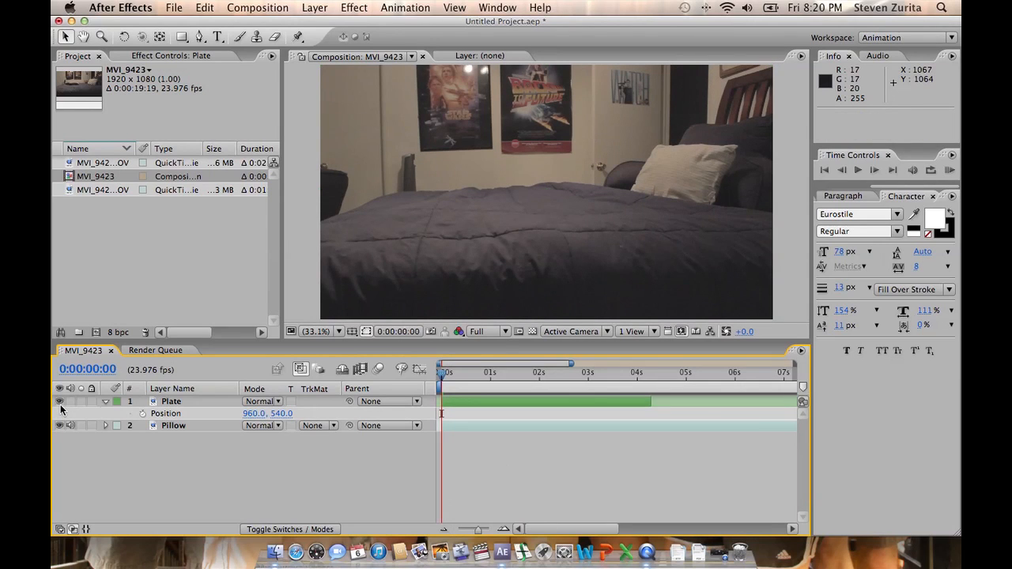
Hide the Plate layer and trim its in point to 0:00:00:13, just as the pillow begins to rise.
click(59, 402)
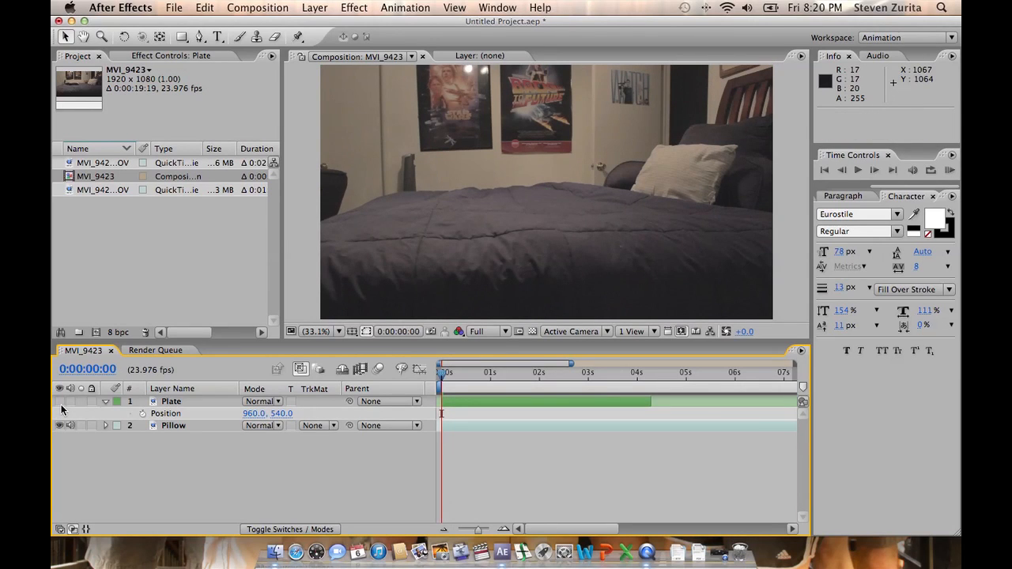
click(165, 404)
drag(453, 381, 464, 381)
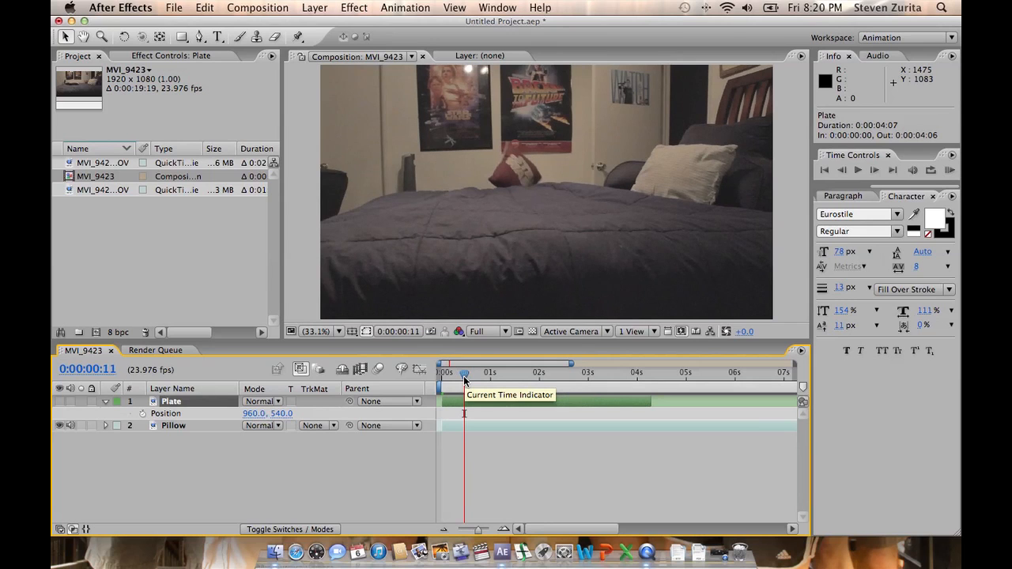
key(Page_Down)
key(Page_Down)
key(Page_Down)
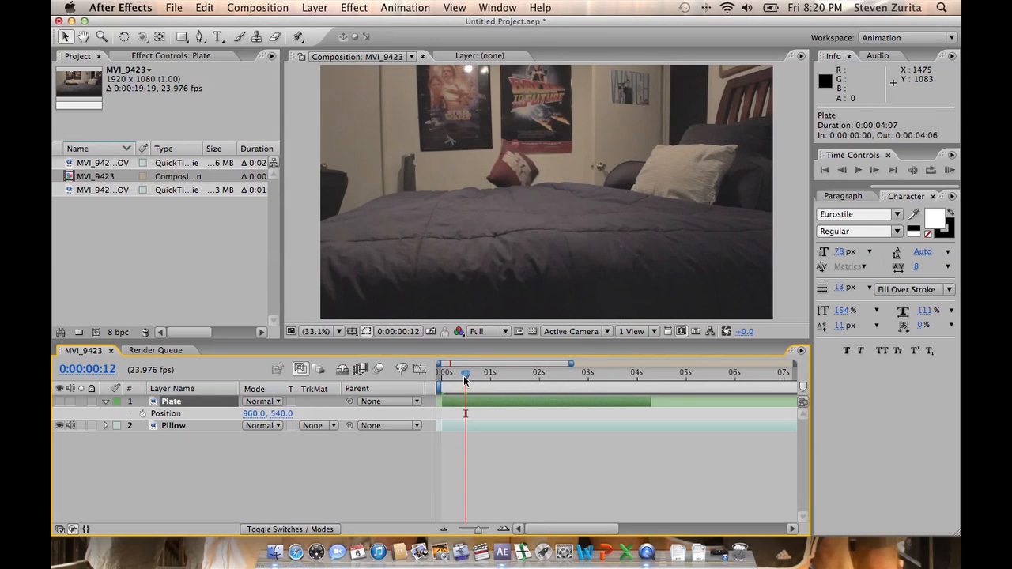
key(Page_Down)
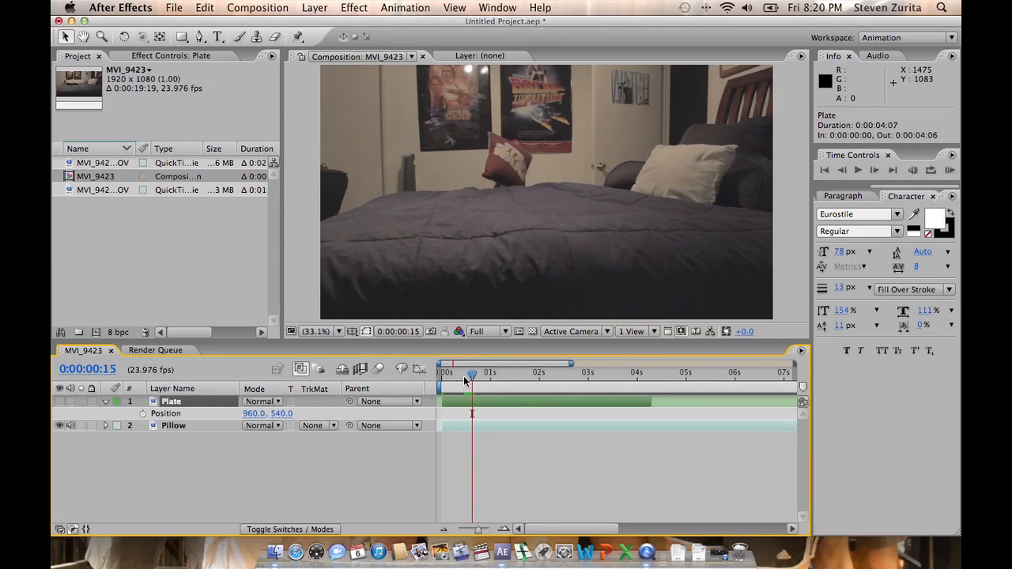
key(Page_Up)
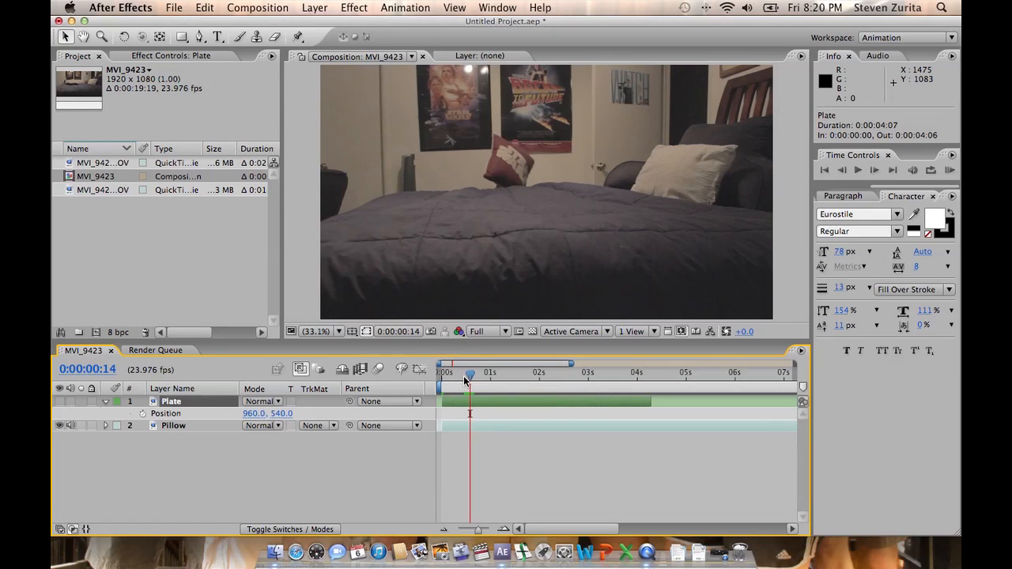
key(Page_Up)
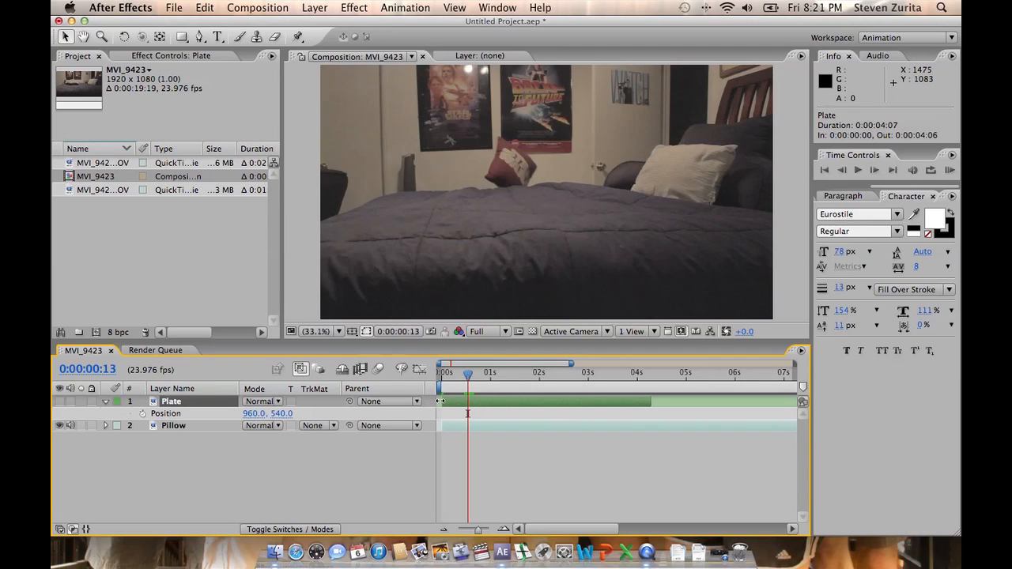
drag(440, 402, 468, 404)
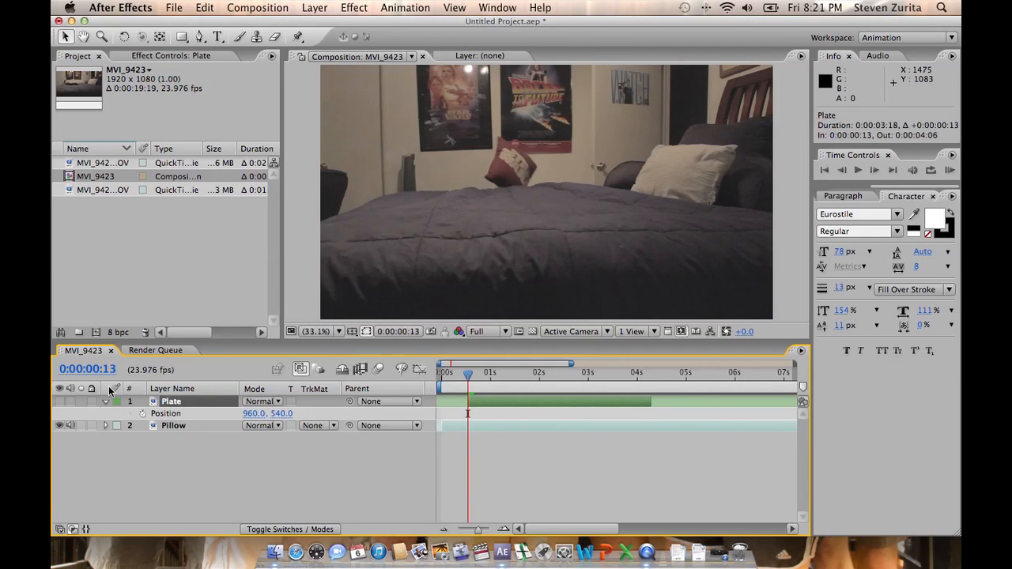
Draw a closed Pen mask on the Plate layer, following the pillow's lower-left edge and looping down over the bedspread.
key(g)
scroll(498, 170, up, 3)
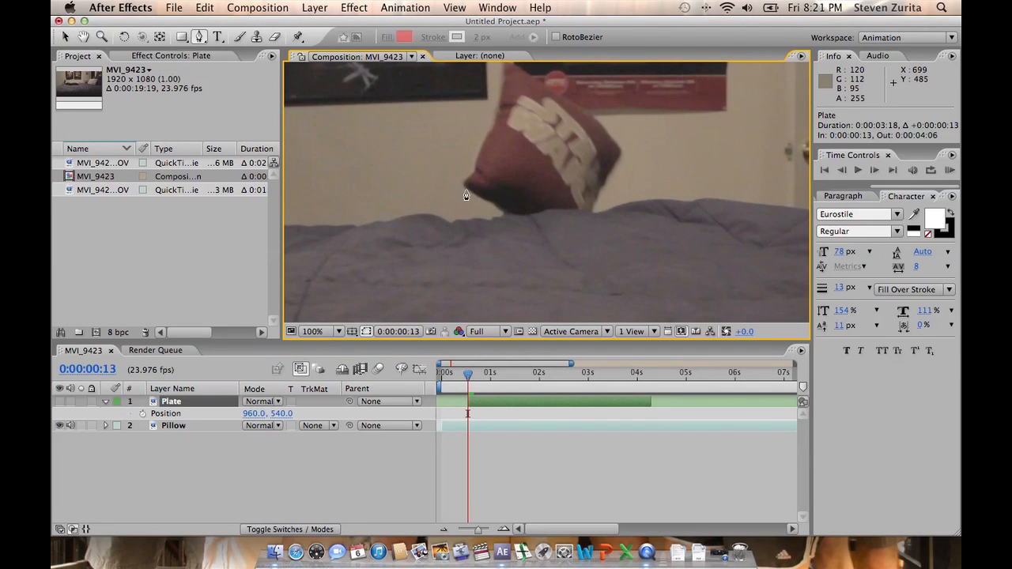
click(465, 190)
click(492, 203)
drag(514, 218, 516, 218)
key(super+z)
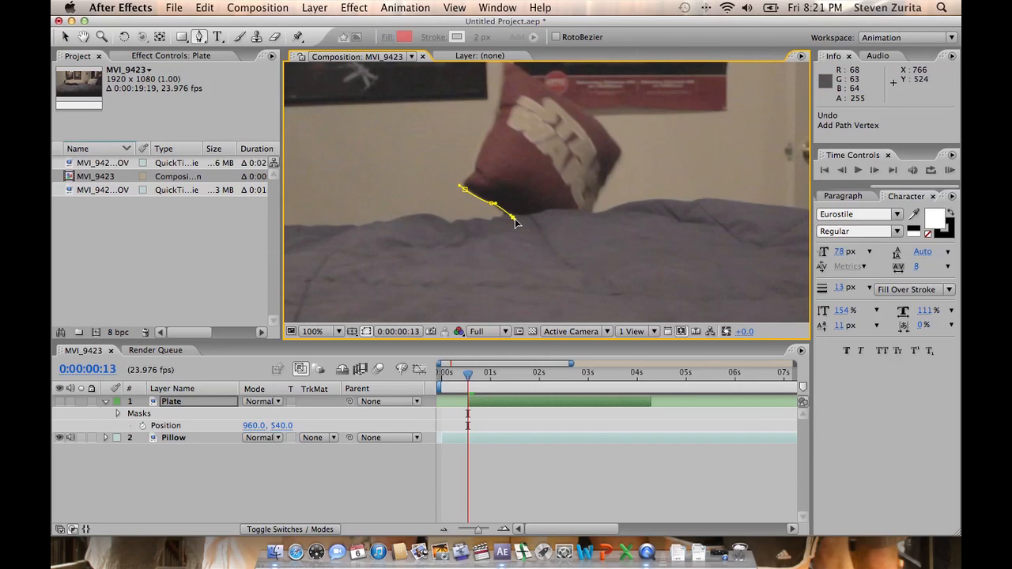
click(551, 256)
drag(498, 269, 437, 210)
click(465, 191)
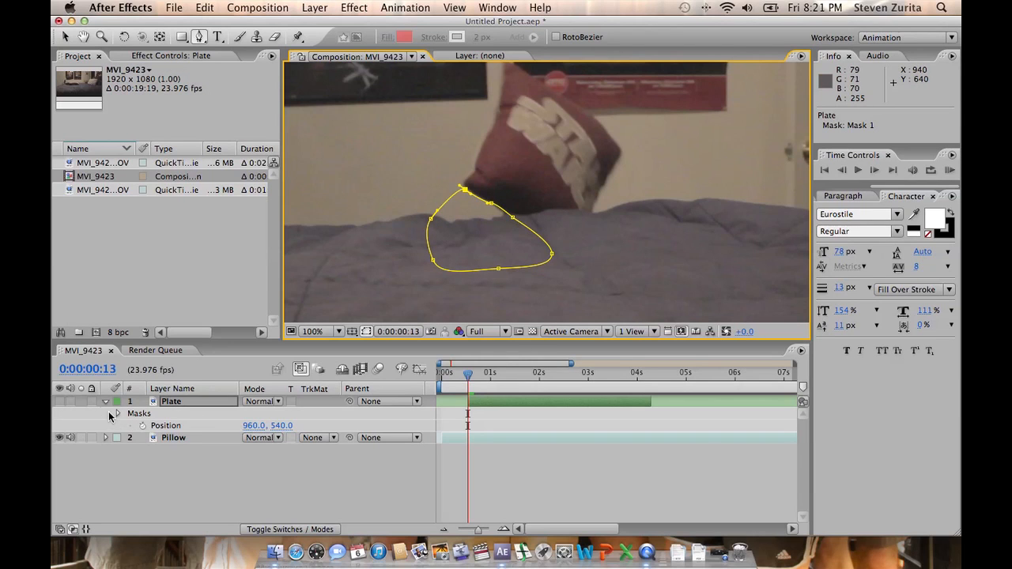
Expand the properties of Mask 1 and enable Mask Path keyframing at 0:00:00:13.
click(118, 414)
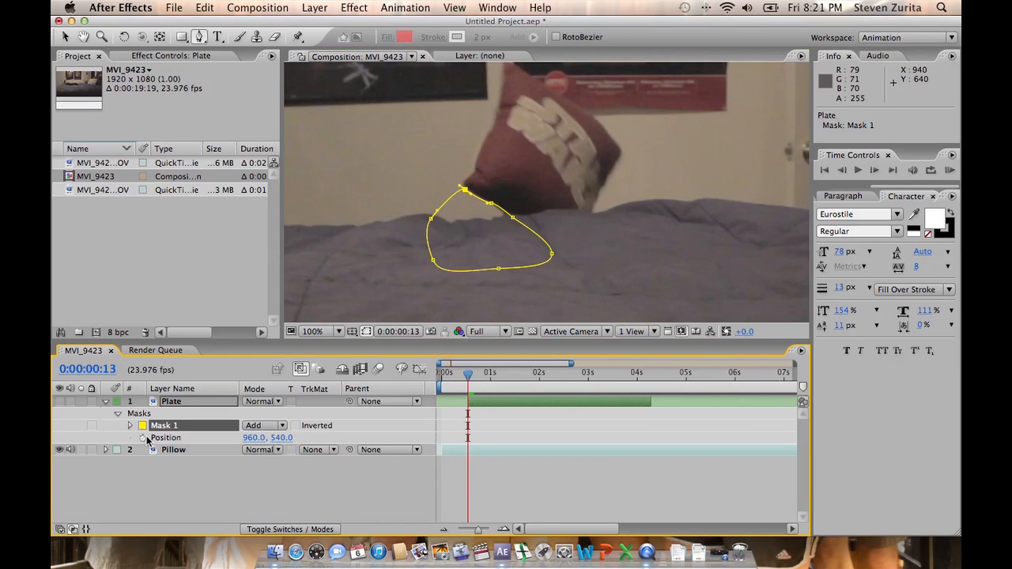
click(131, 427)
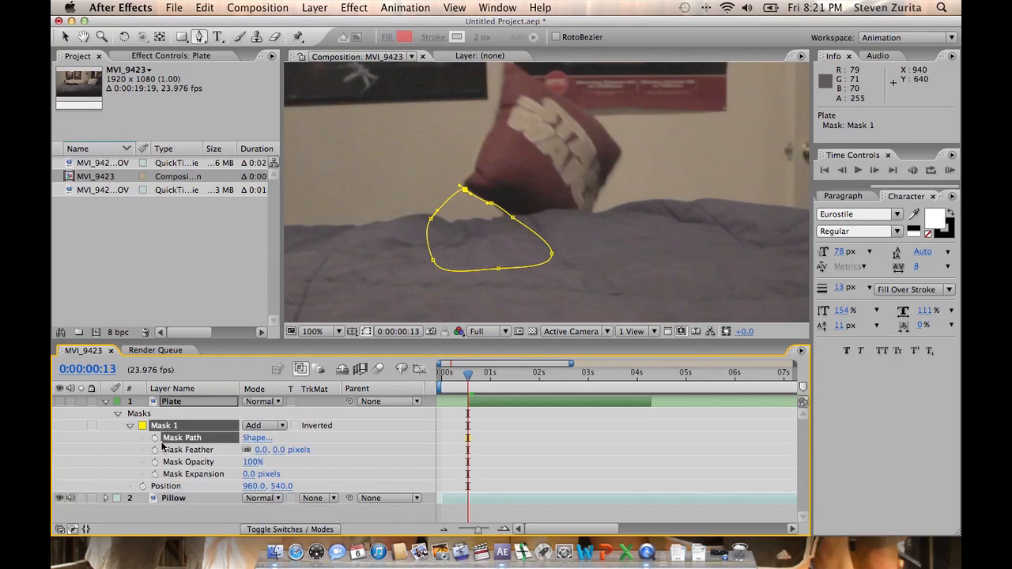
click(156, 439)
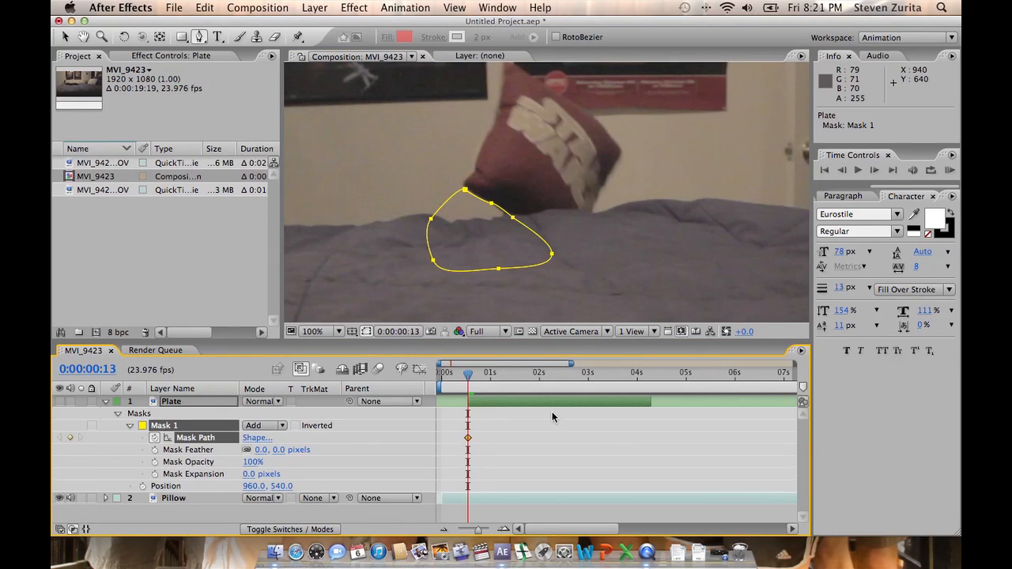
At 0:00:00:19, reshape Mask 1 by moving its points to follow the pillow's lower edge and cover the support beneath it.
key(Page_Down)
key(Page_Down)
key(Page_Down)
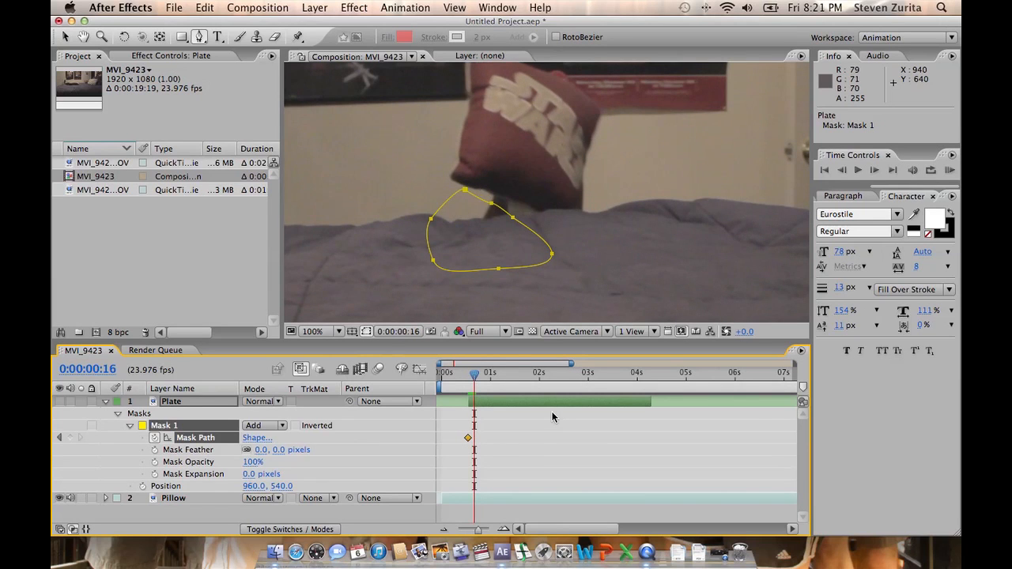
key(Page_Down)
key(Page_Down)
key(Page_Down)
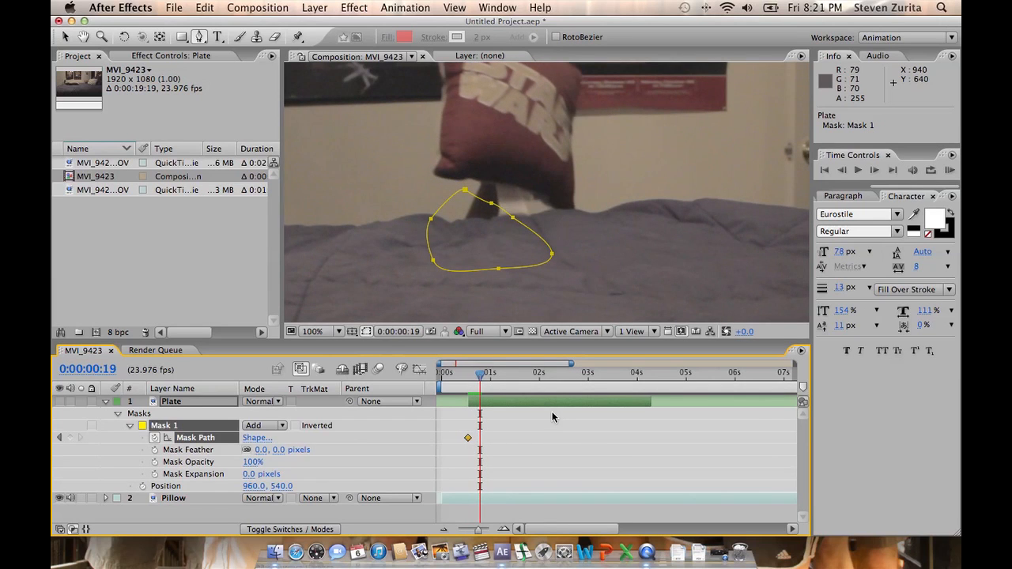
key(v)
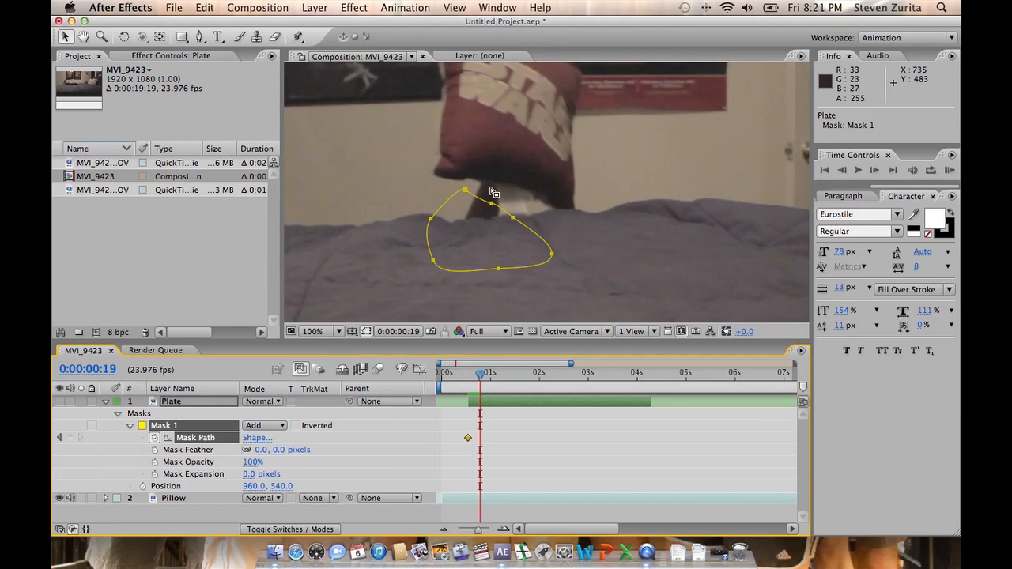
drag(467, 192, 443, 179)
drag(492, 207, 472, 181)
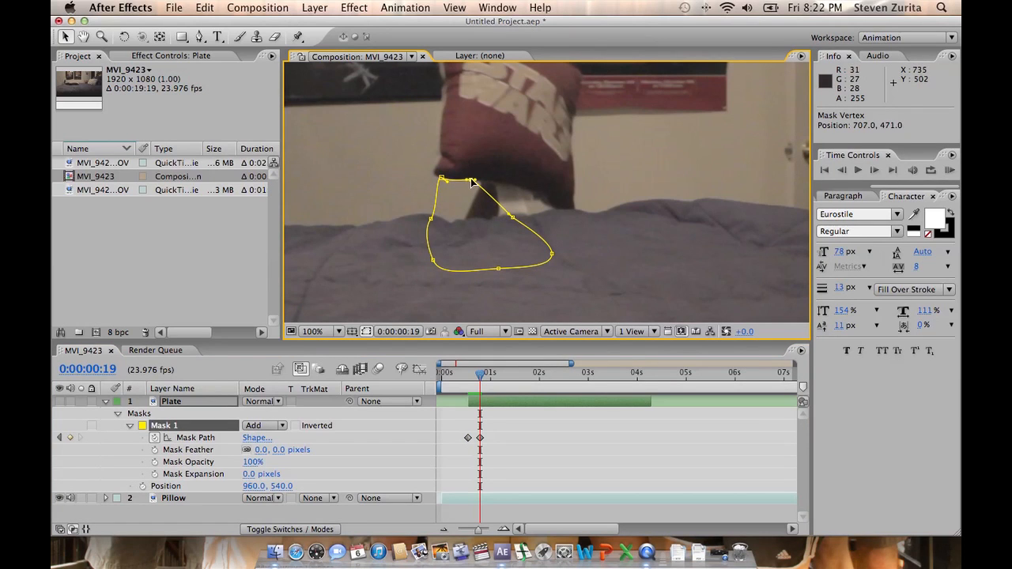
drag(514, 216, 494, 185)
drag(552, 255, 420, 251)
click(431, 219)
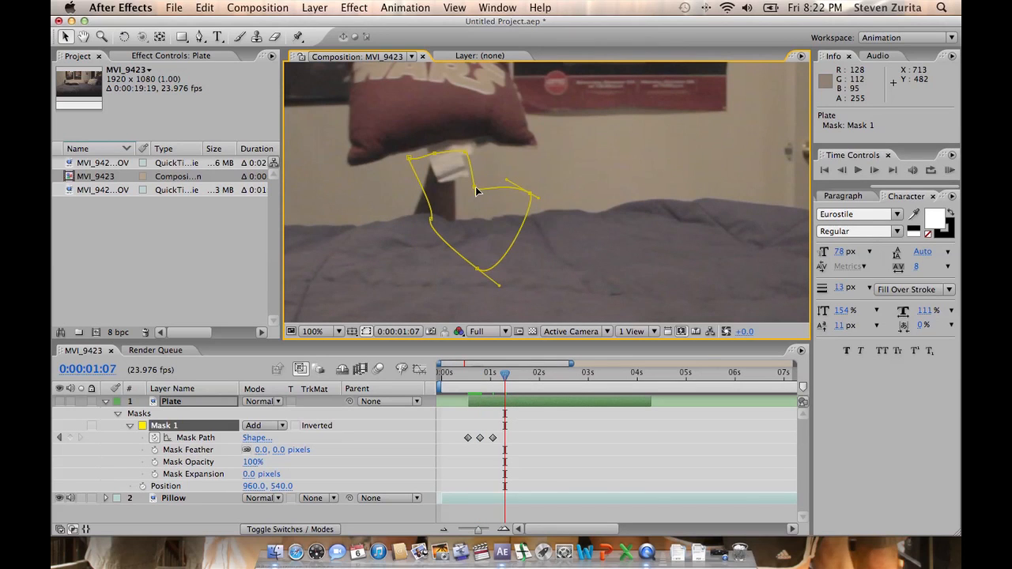
Try rotating and then widening the whole mask with free transform at 0:00:01:07, undoing each change.
double_click(477, 189)
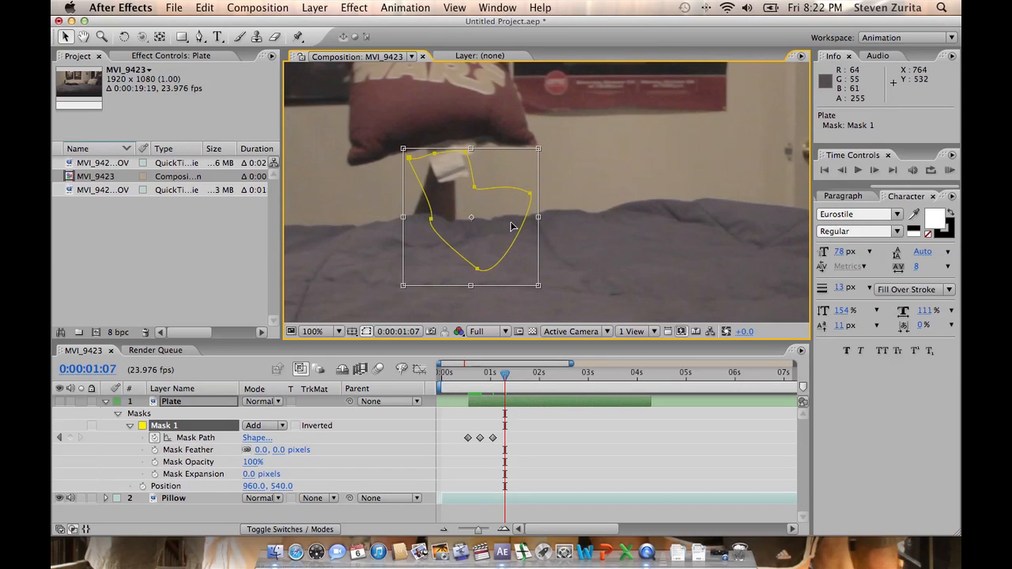
drag(558, 248, 584, 261)
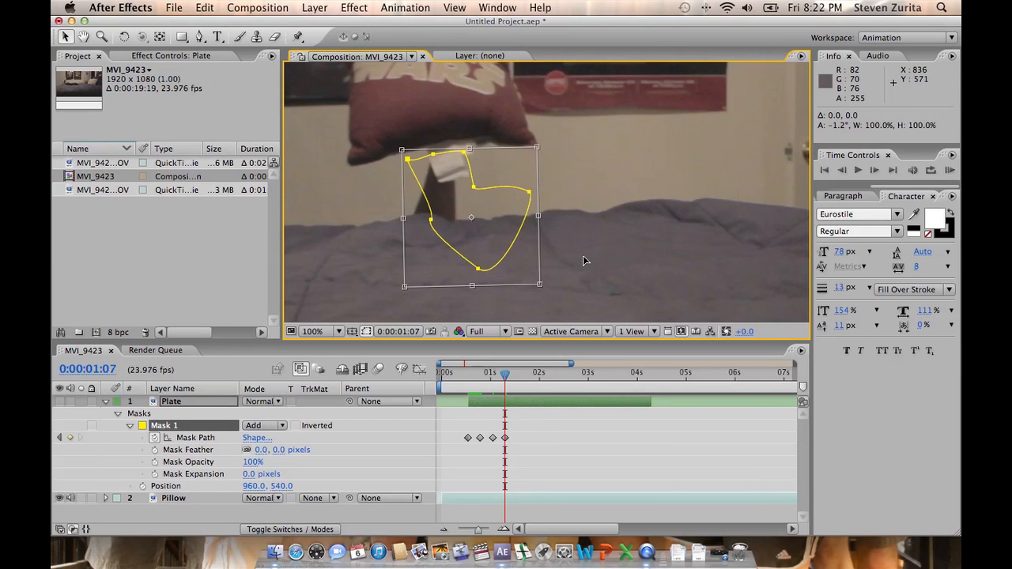
key(super+z)
drag(541, 216, 586, 216)
key(super+z)
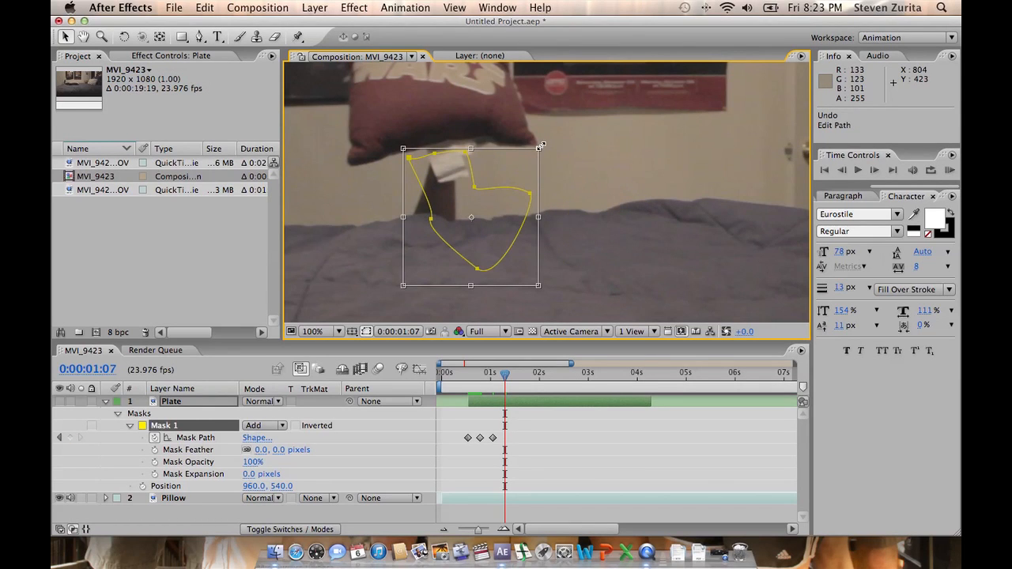
At 0:00:01:07, move Mask 1 about 52 px left under the pillow and rotate it about -4.4° with free transform, discarding a scaling attempt.
drag(540, 147, 579, 129)
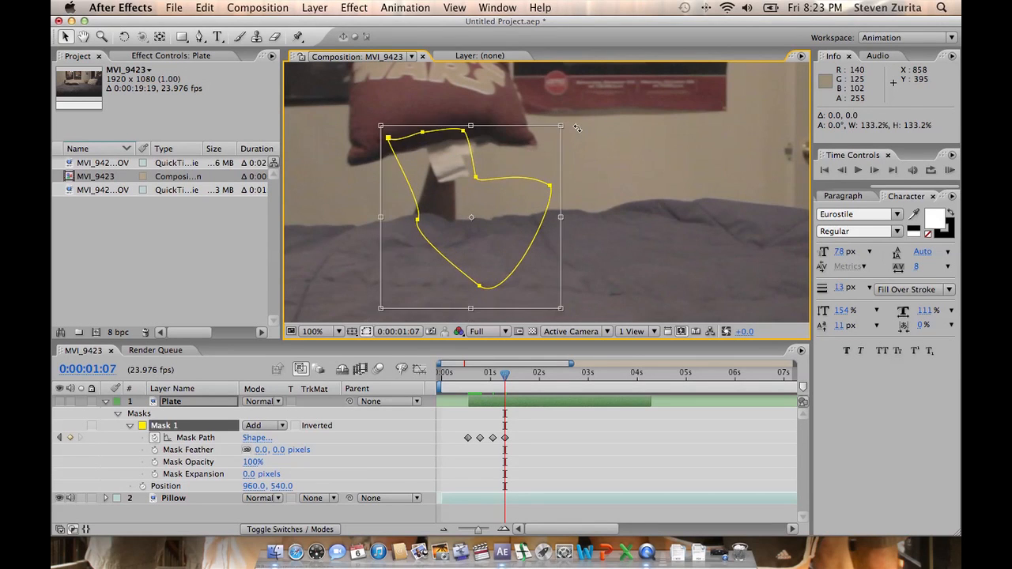
key(super+z)
drag(518, 204, 475, 202)
double_click(550, 201)
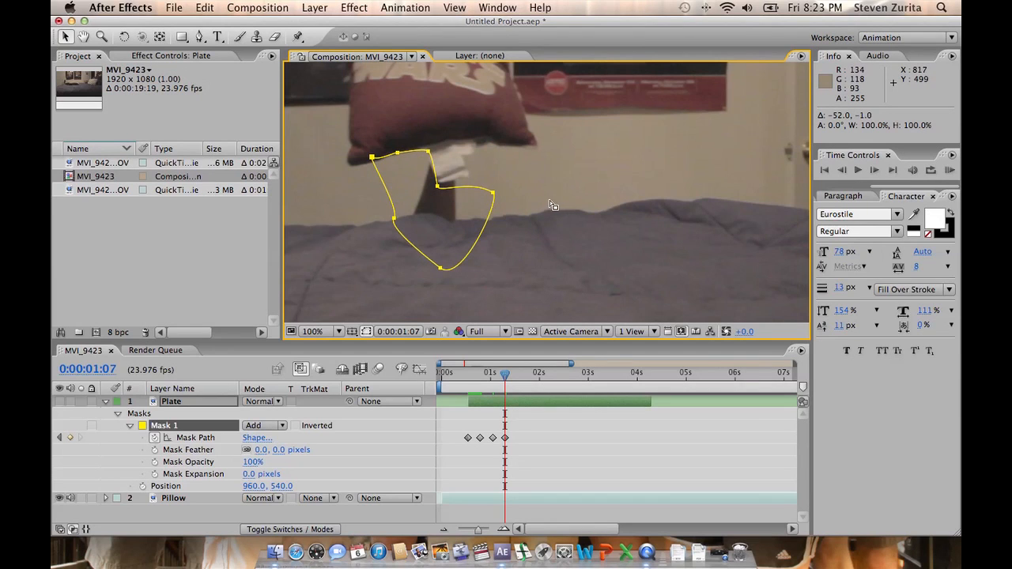
double_click(493, 202)
drag(547, 179, 563, 166)
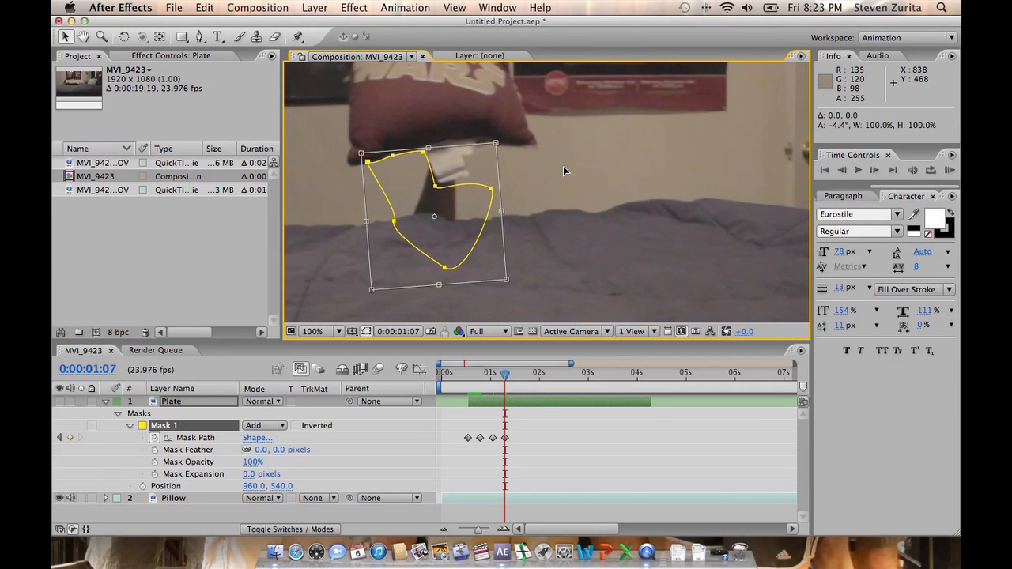
double_click(560, 168)
Fine-tune Mask 1's individual points at 0:00:01:07 so its right side follows the edge of the support and the white paper.
drag(435, 186, 492, 179)
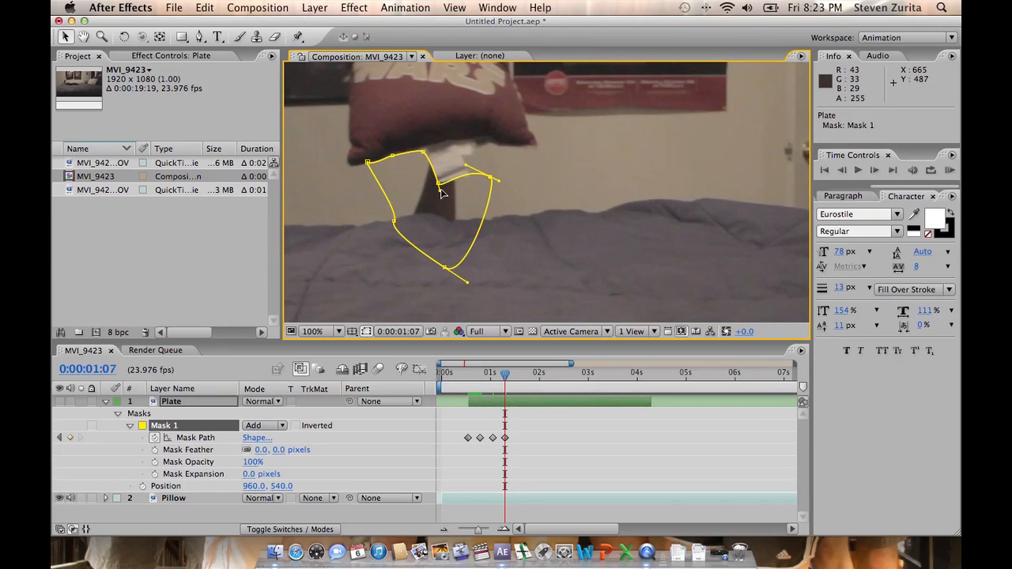
click(423, 152)
drag(424, 150, 425, 150)
click(439, 184)
drag(439, 184, 440, 184)
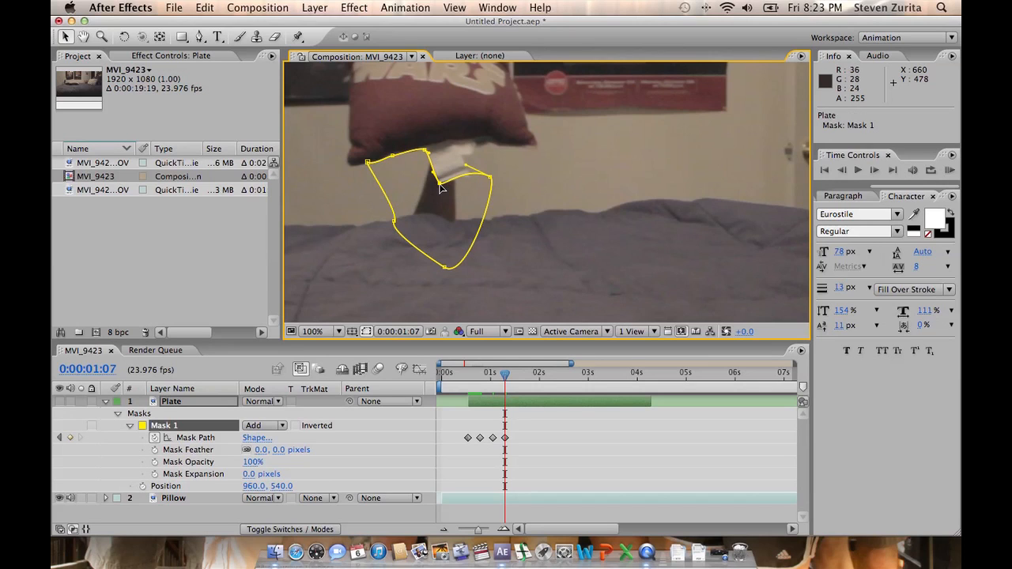
At 0:00:01:04, nudge Mask 1's inner corner point slightly up and left along the edge of the white paper.
key(Page_Up)
key(Page_Up)
key(Page_Up)
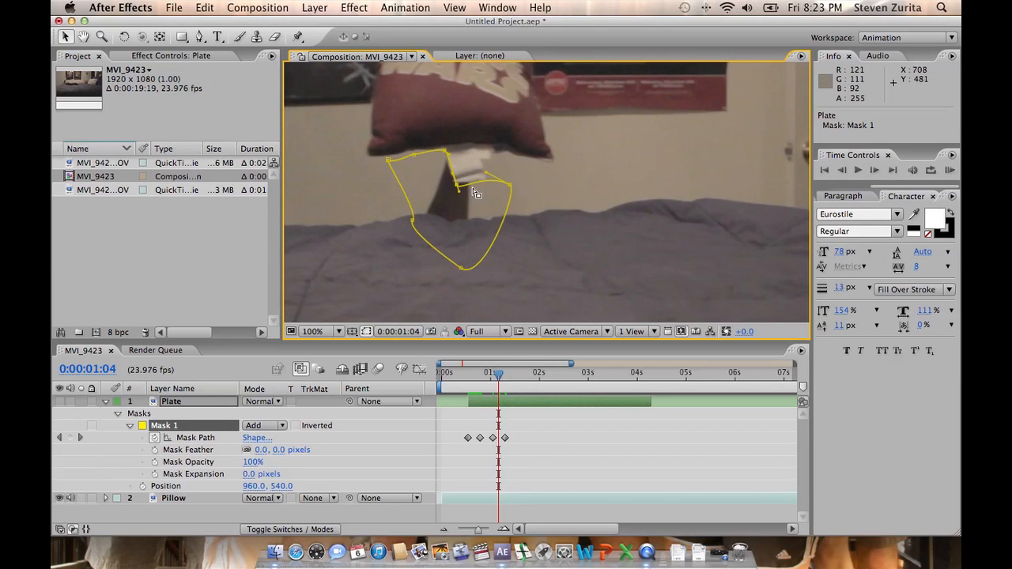
drag(458, 188, 455, 185)
At 0:00:00:22, adjust Mask 1's upper-right point to the pillow's lower edge and shift the point at the base of the support.
key(Page_Up)
key(Page_Up)
key(Page_Up)
key(Page_Up)
key(Page_Up)
key(Page_Up)
key(Page_Up)
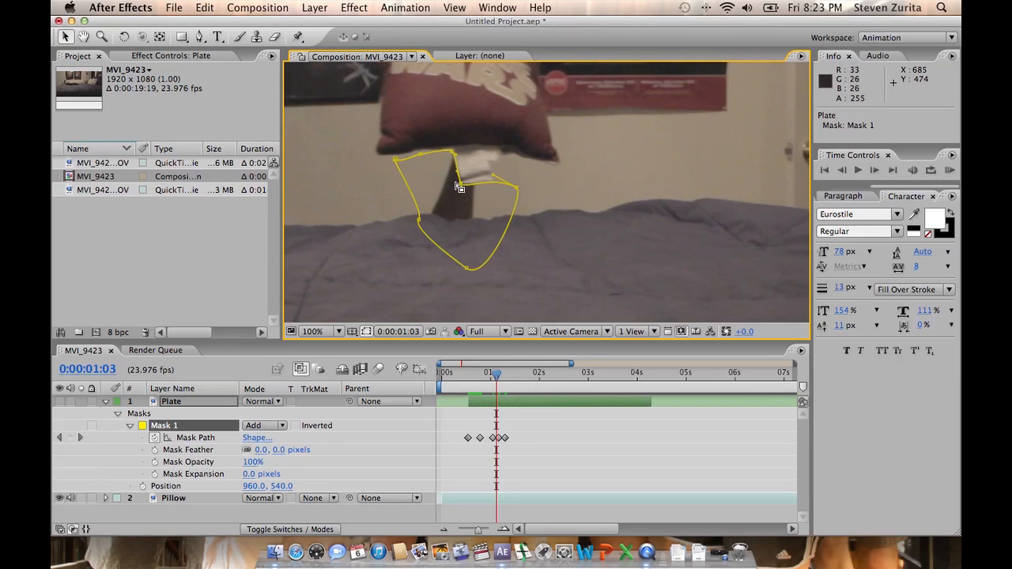
key(Page_Down)
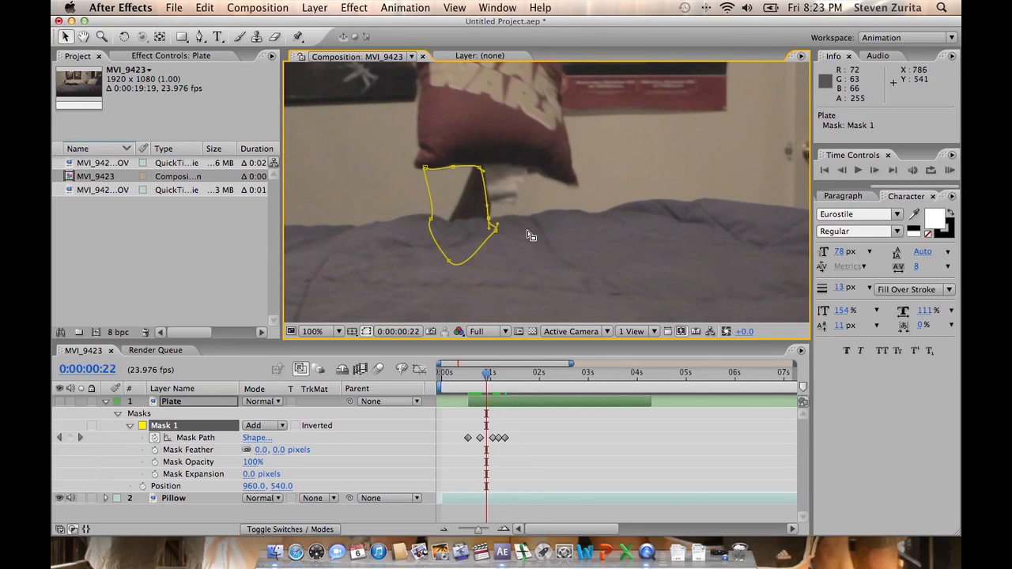
drag(482, 170, 480, 167)
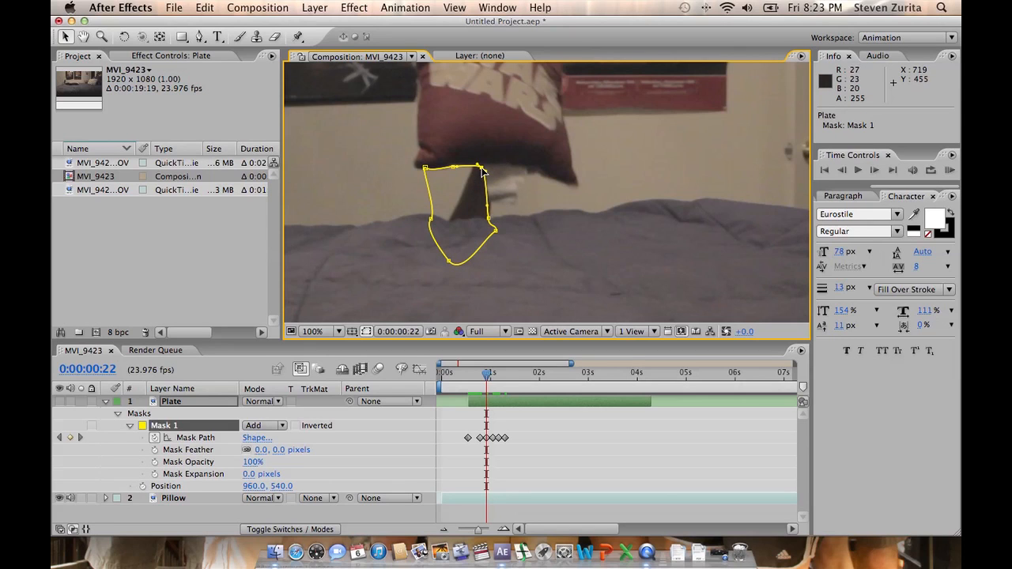
drag(489, 219, 492, 224)
At 0:00:01:00, raise Mask 1's inner corner and outer right points to sit just below the white paper.
key(Page_Down)
key(Page_Down)
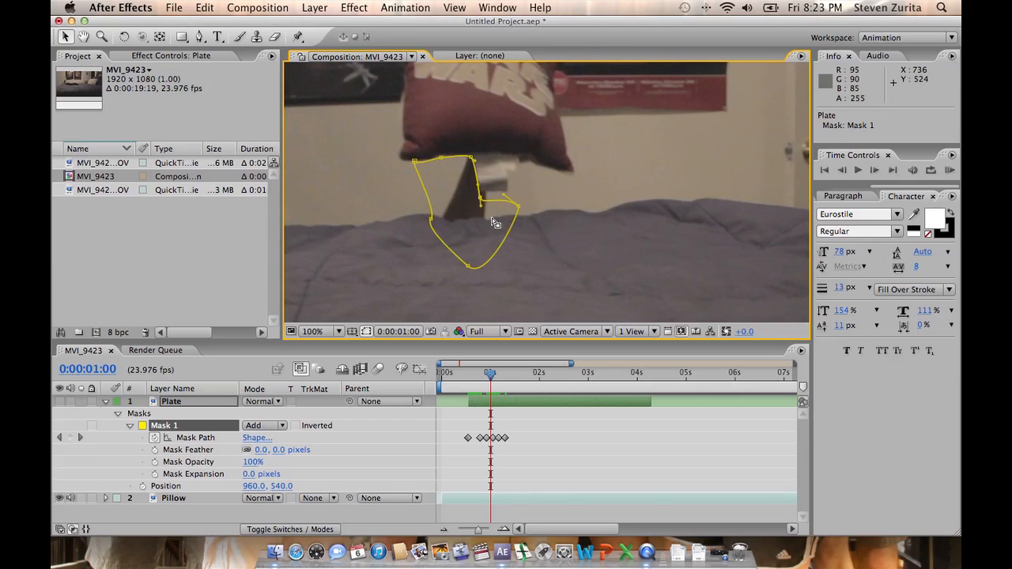
drag(481, 198, 526, 196)
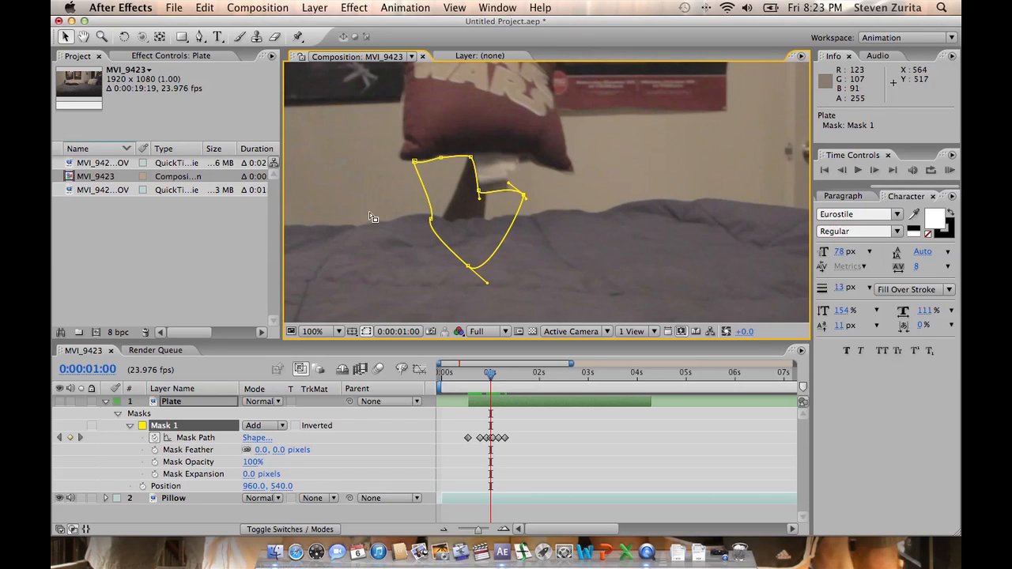
Draw a second closed Pen mask on the Plate layer, tracing the bedspread's top edge across the support and closing below over the bedspread.
click(200, 37)
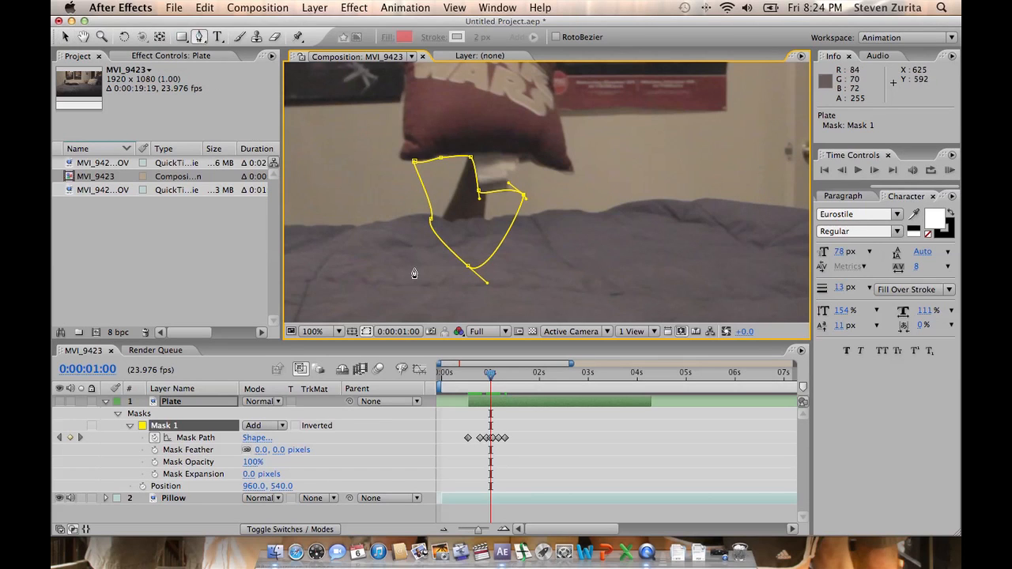
drag(318, 226, 387, 226)
click(420, 217)
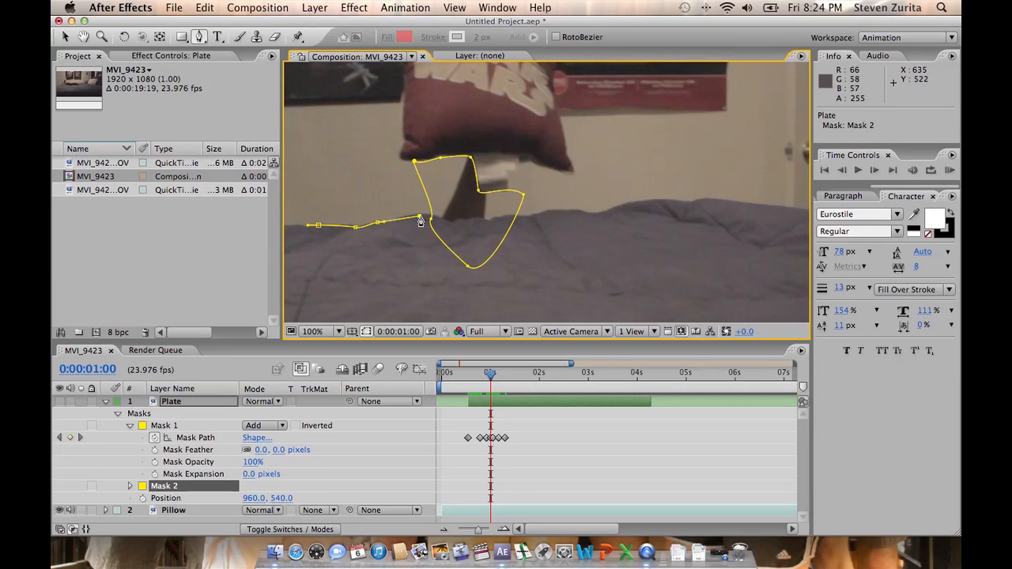
drag(454, 229, 463, 233)
key(super+z)
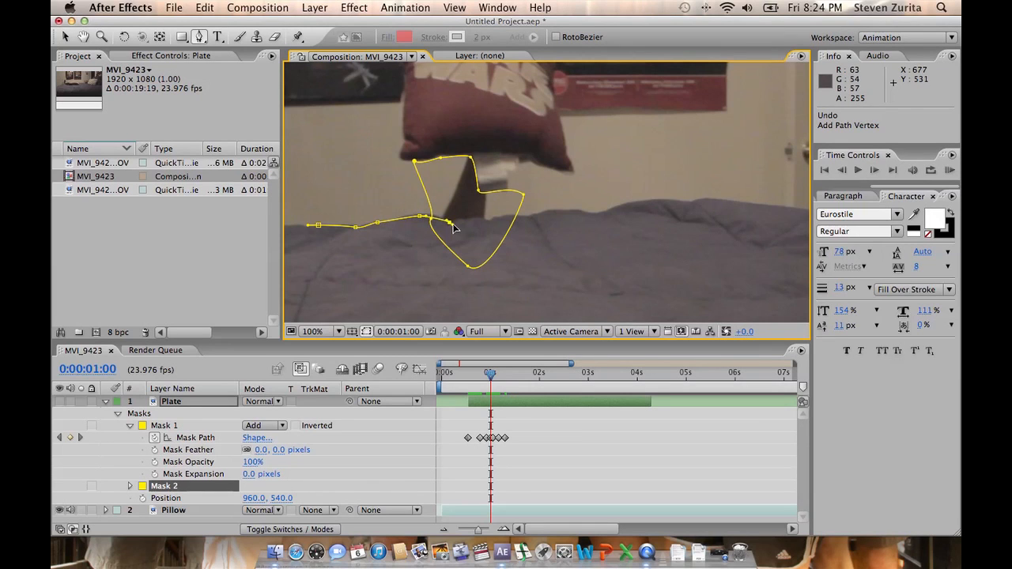
click(469, 223)
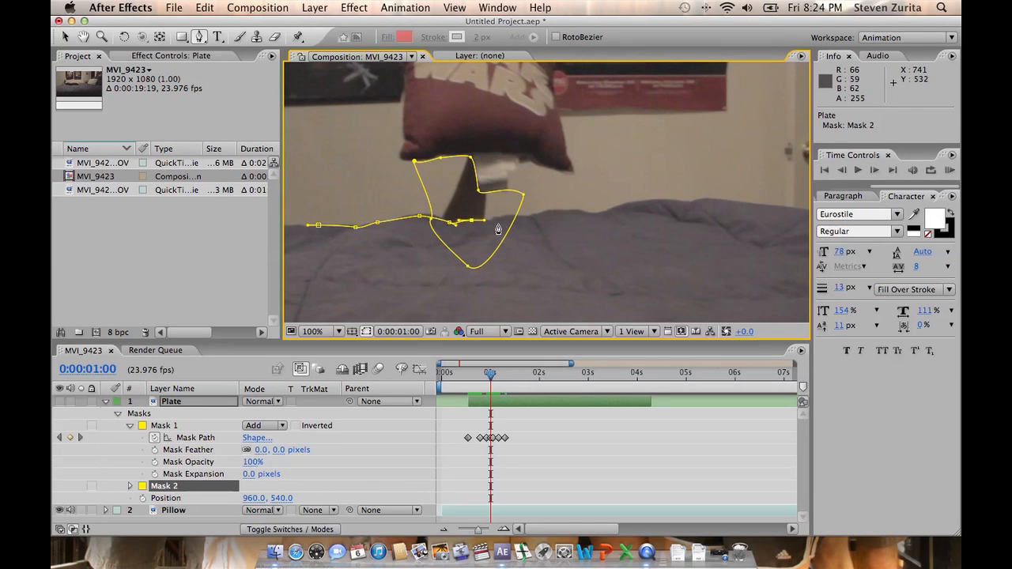
click(509, 218)
click(530, 218)
click(589, 215)
click(600, 219)
click(625, 300)
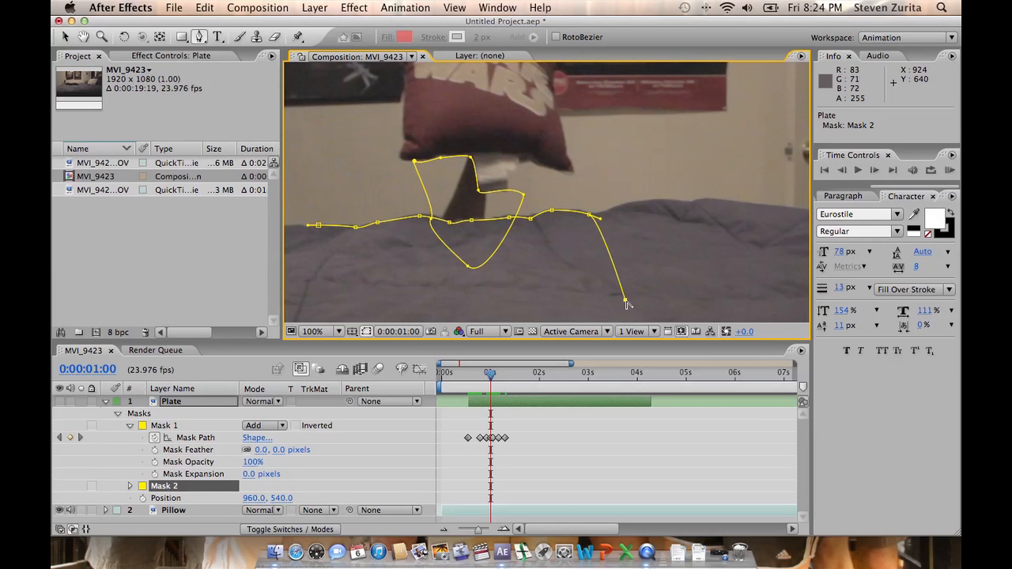
click(328, 297)
click(317, 225)
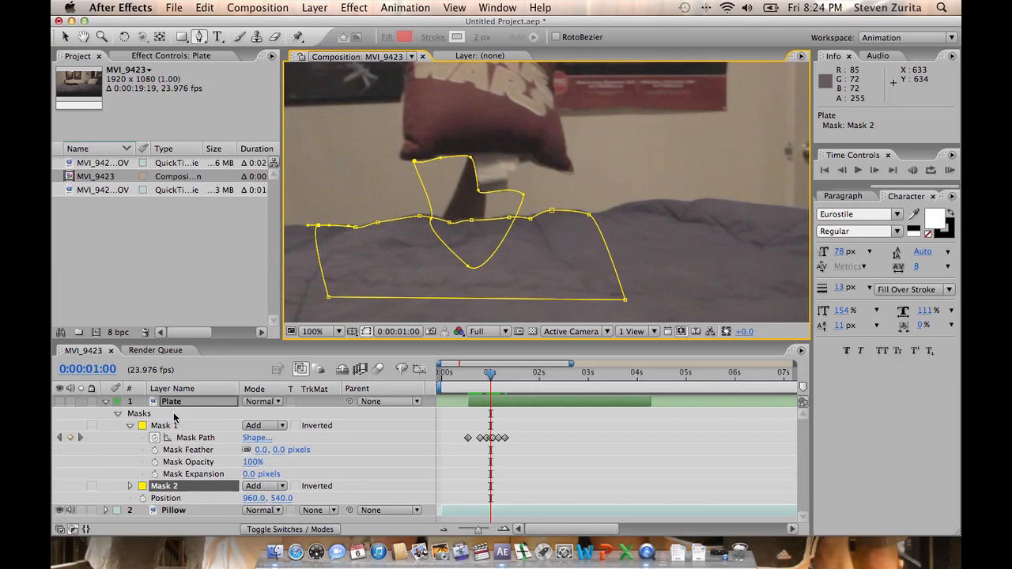
Set the mode of Mask 2 on the Plate layer to Subtract.
click(196, 403)
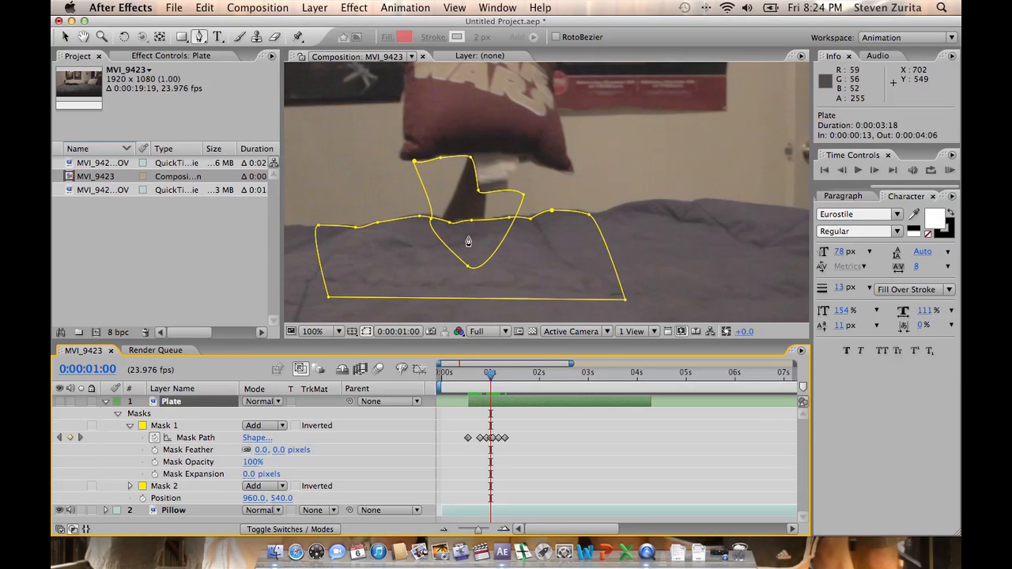
click(254, 486)
click(260, 504)
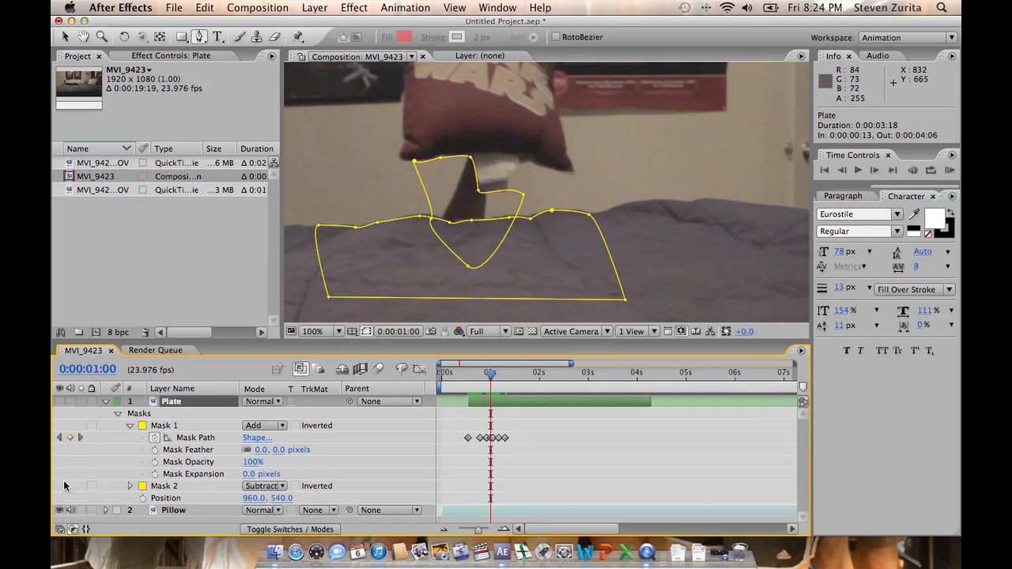
Expand Mask 2's properties and set the Mask Feather of both Mask 1 and Mask 2 to 3 pixels.
click(131, 487)
click(281, 432)
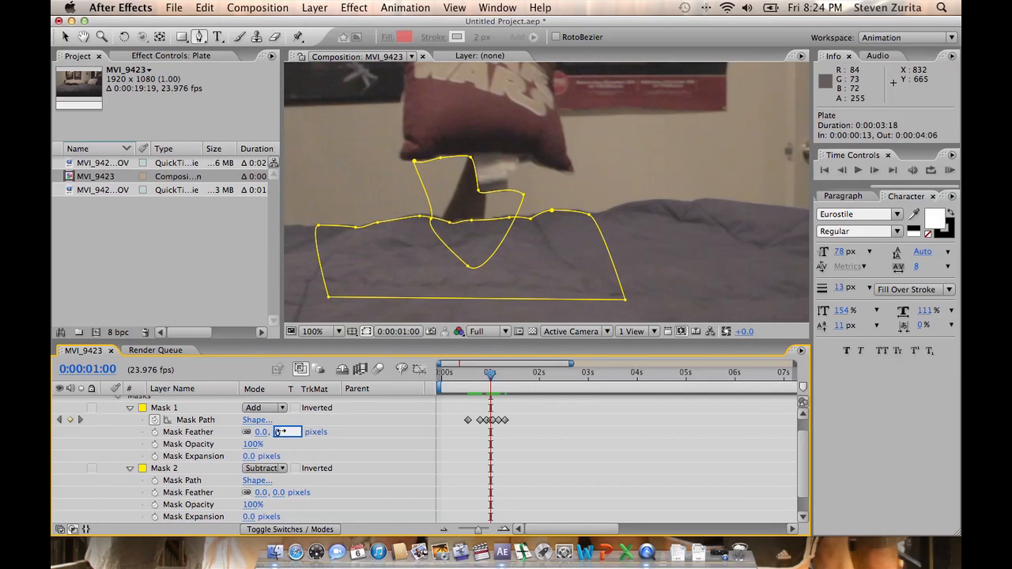
text(3)
click(282, 492)
text(3)
key(Return)
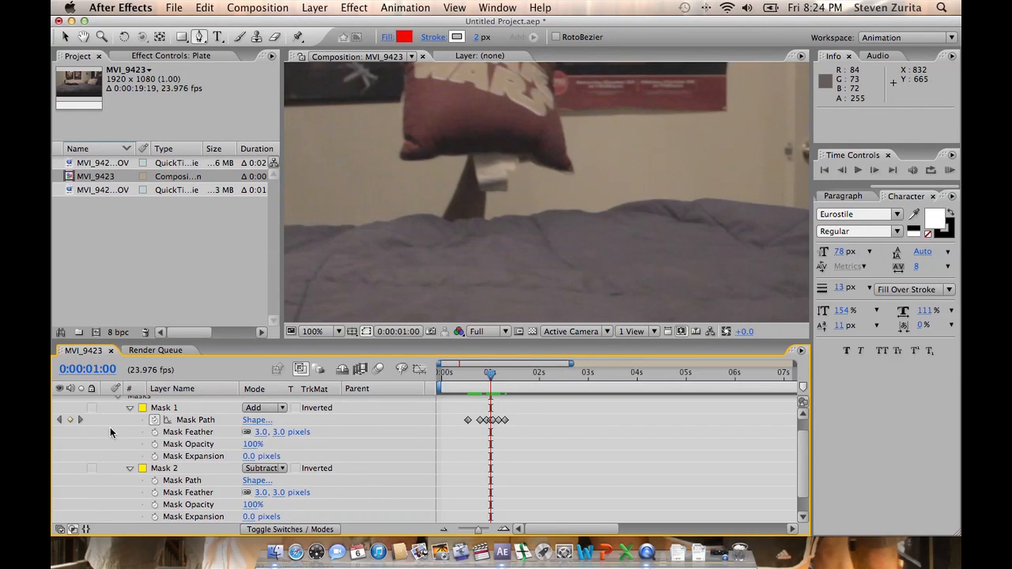
Make the Plate layer visible and step back to 0:00:00:21 to check how well the support is hidden.
scroll(110, 432, up, 2)
click(60, 402)
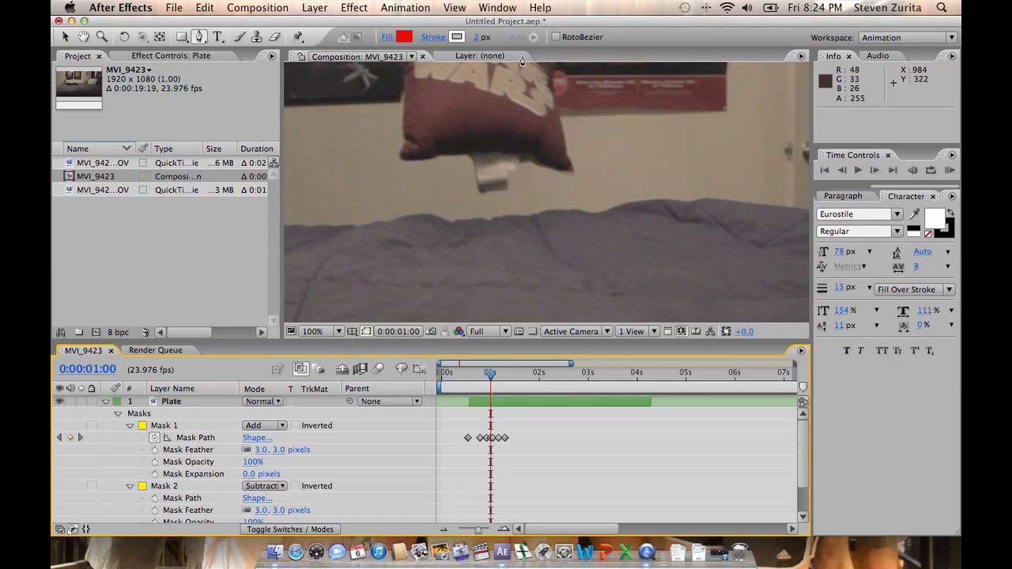
key(Page_Up)
key(Page_Up)
key(Page_Up)
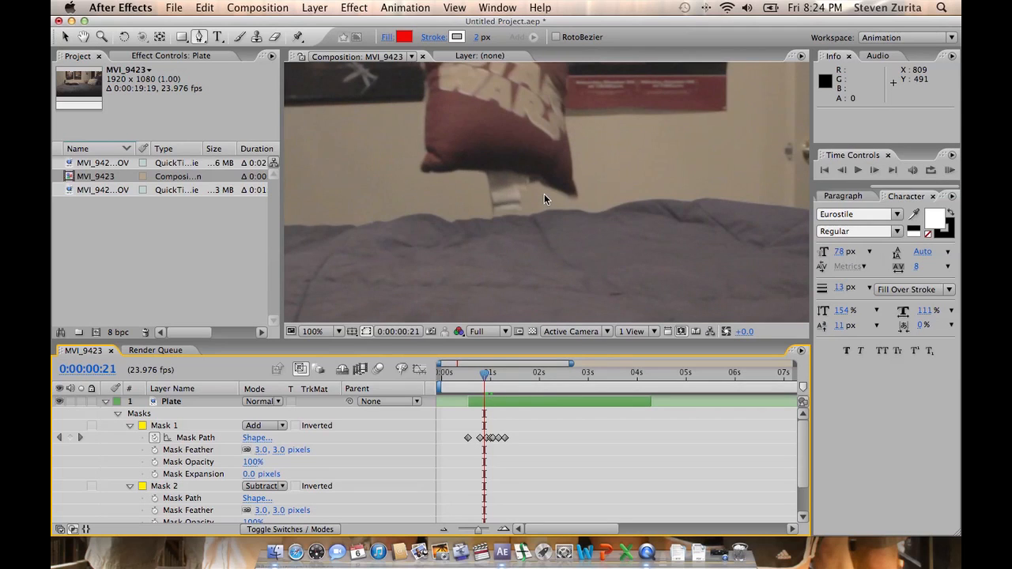
At 0:00:00:23, raise Mask 1's inner corner and outer right points to cover the sliver of support below the white paper.
key(Page_Down)
key(Page_Down)
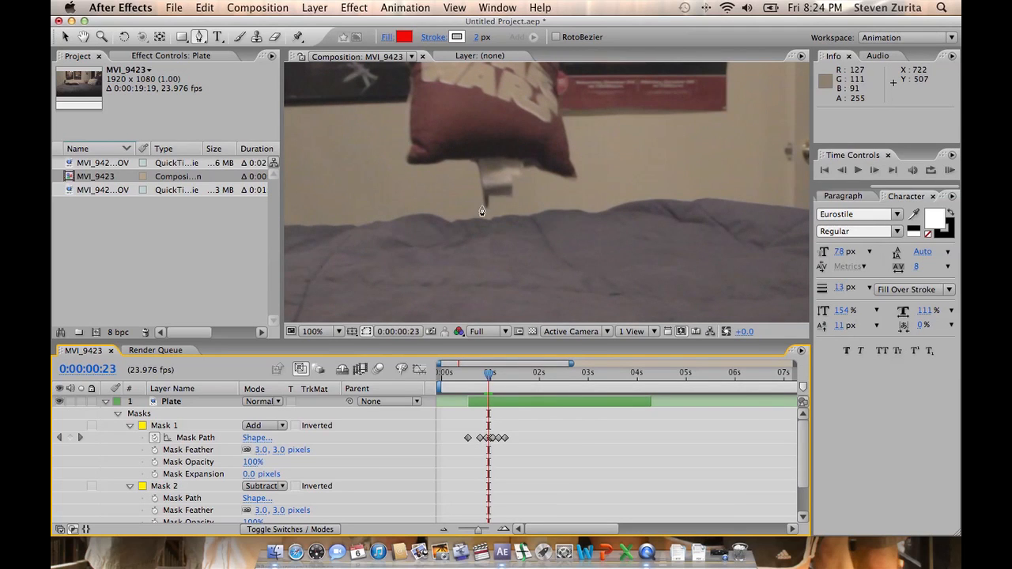
key(v)
click(166, 403)
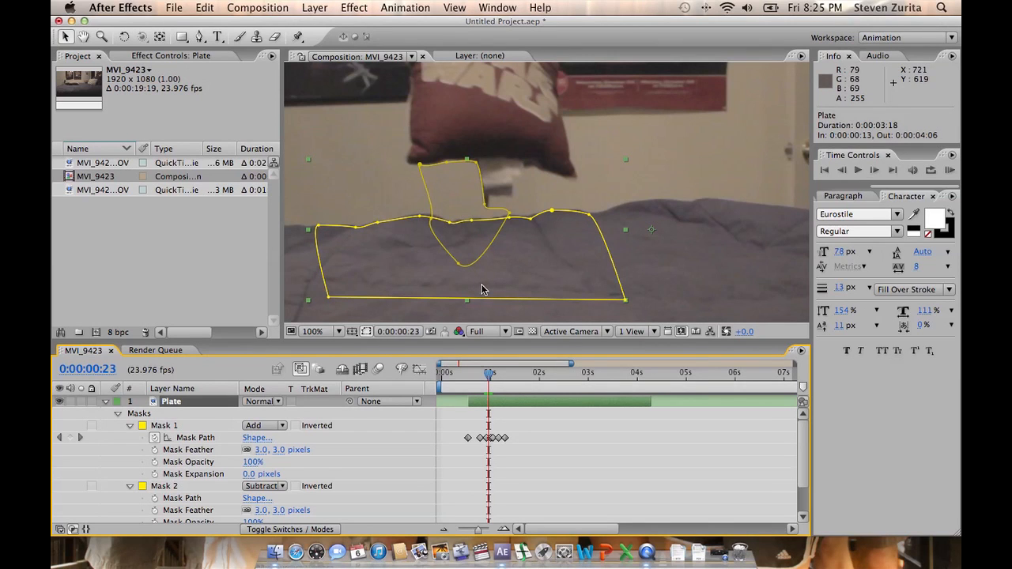
click(484, 207)
drag(483, 202, 512, 198)
click(511, 213)
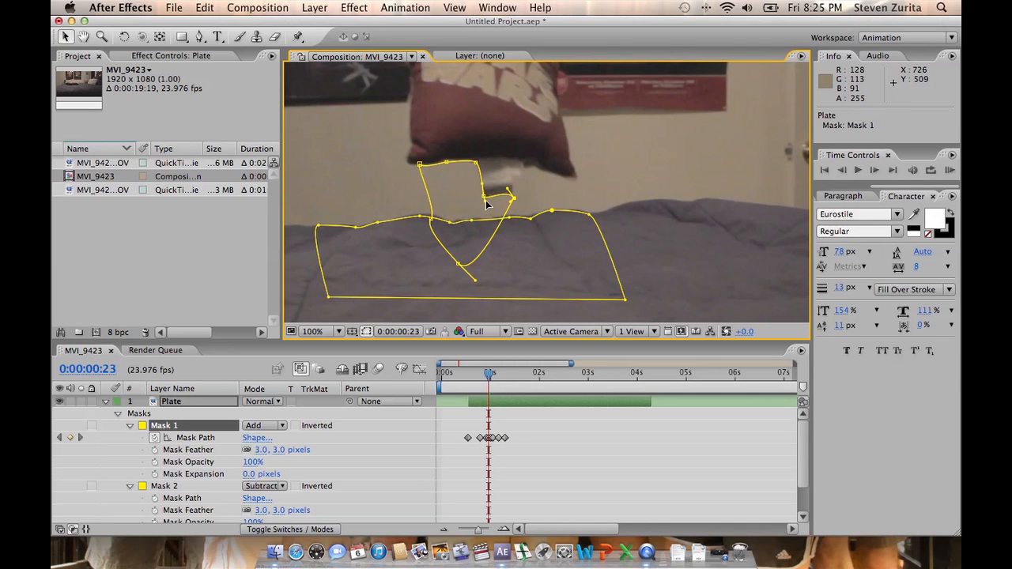